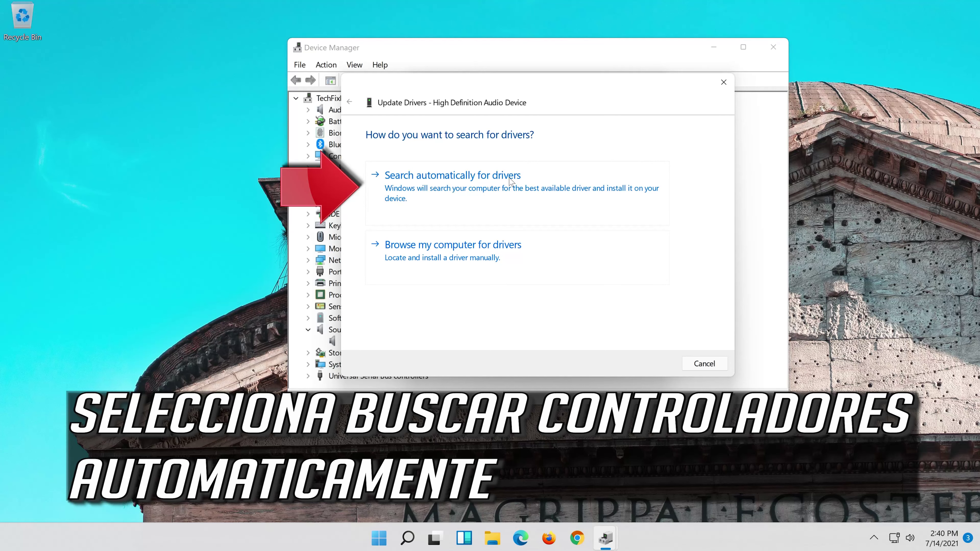
- Search automatically for High Definition Audio Device drivers, and check for updates through Windows Update
left_click(537, 197)
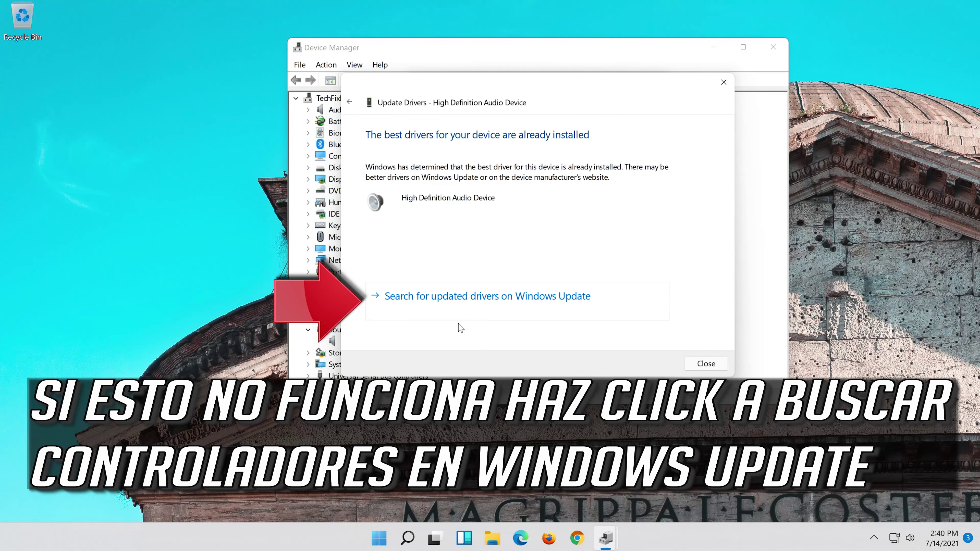
left_click(524, 309)
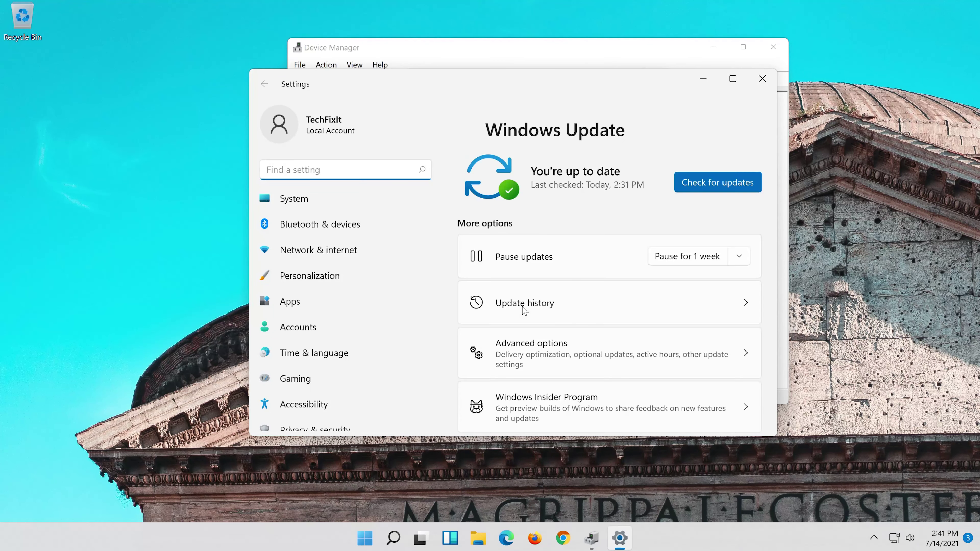
left_click(712, 179)
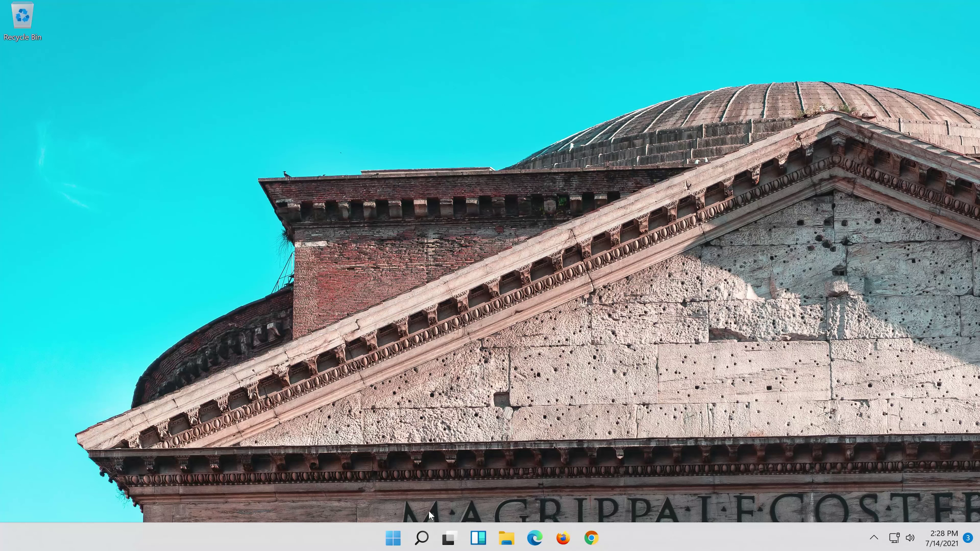
- Search for "settings" and open the Settings app on its System page
left_click(421, 538)
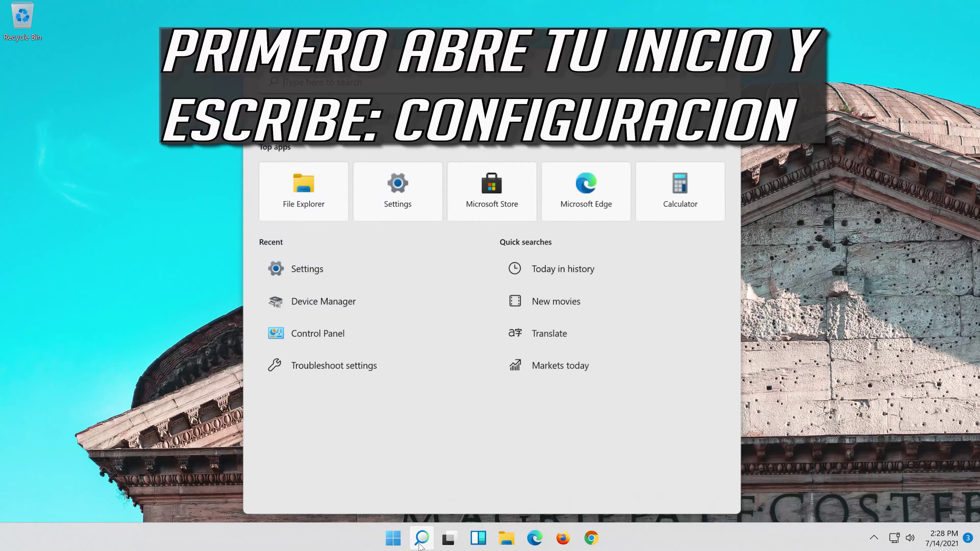
type("settings")
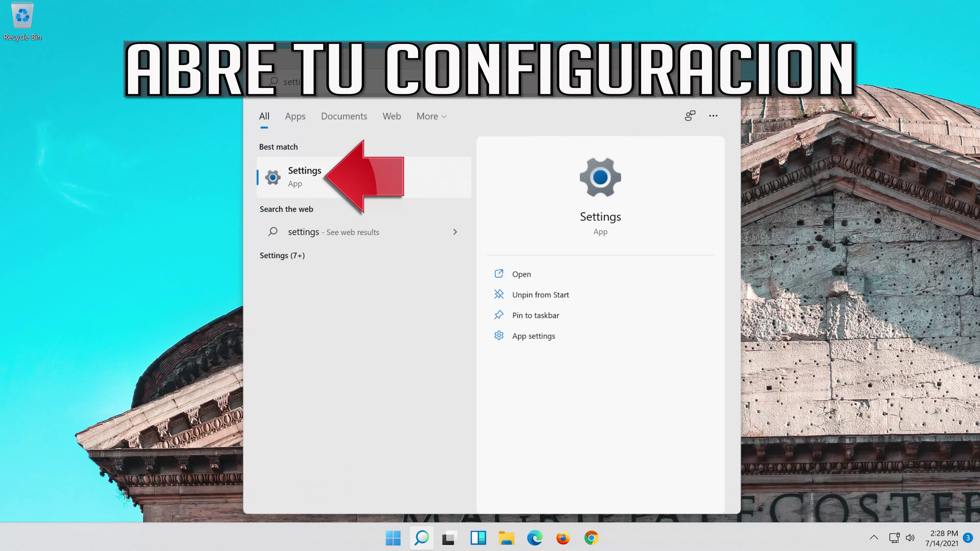
left_click(361, 181)
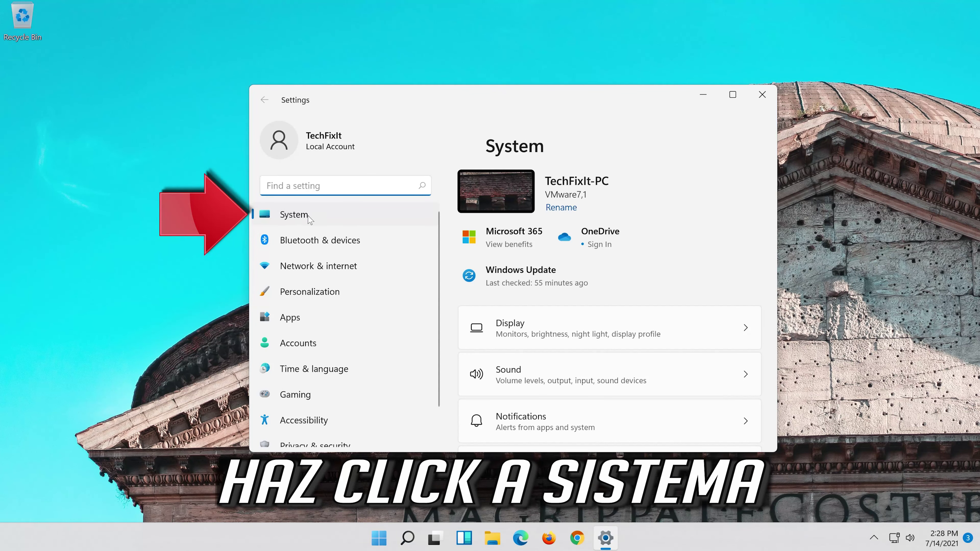
left_click(327, 218)
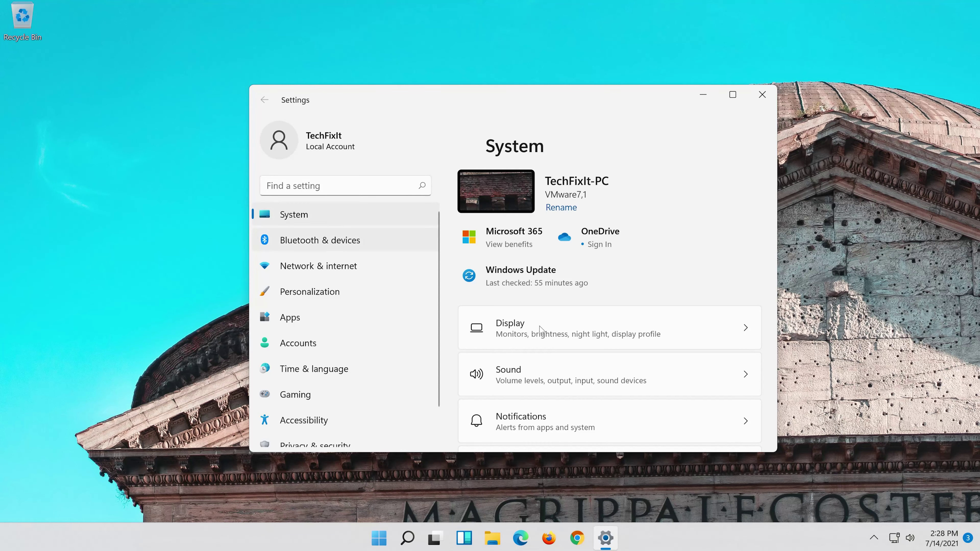
- Run the Playing Audio troubleshooter from the other troubleshooters in the System troubleshooting settings
scroll(559, 363, "down", 6)
scroll(556, 364, "down", 6)
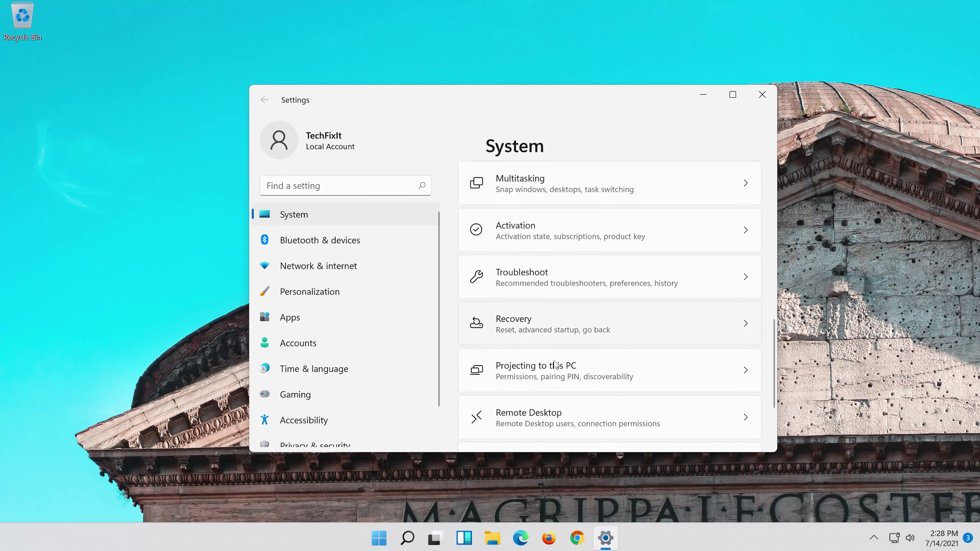
scroll(555, 364, "up", 3)
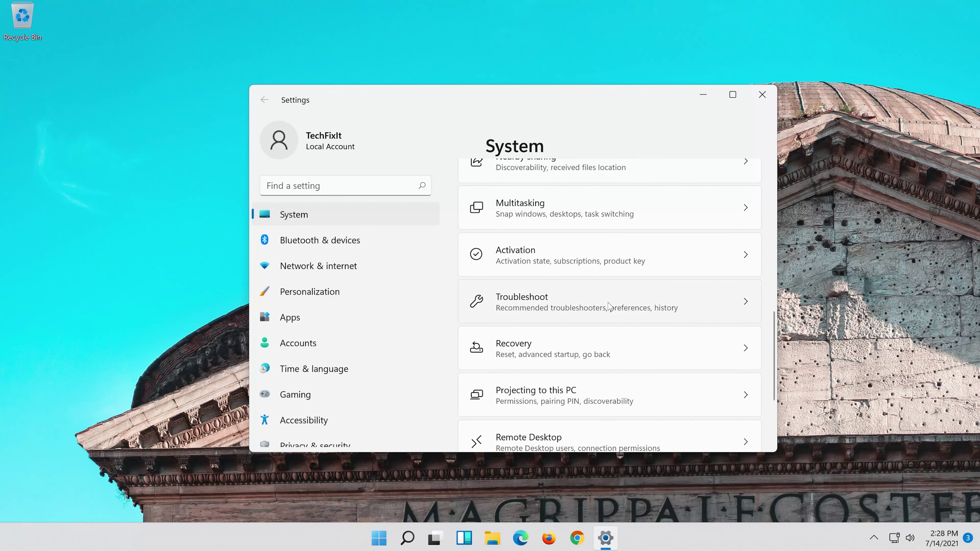
left_click(609, 307)
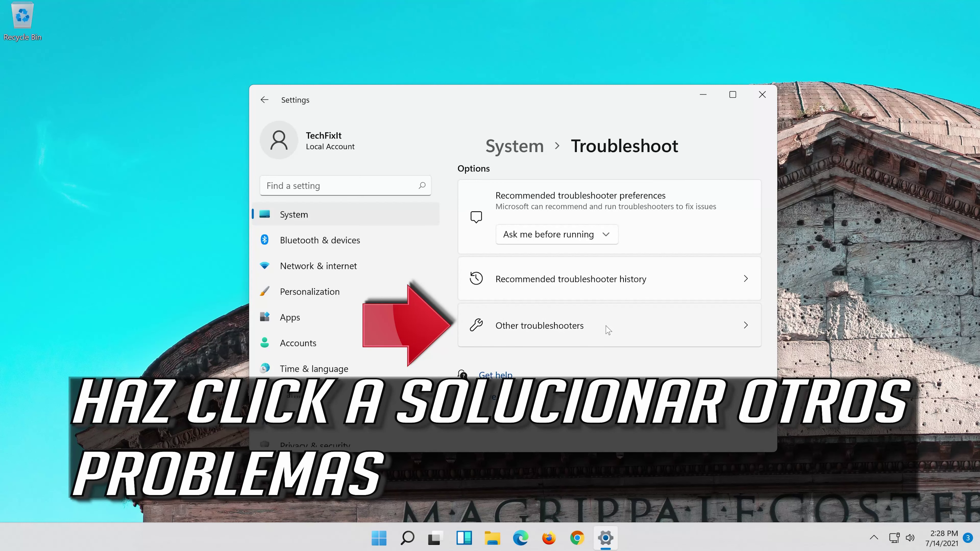
left_click(615, 330)
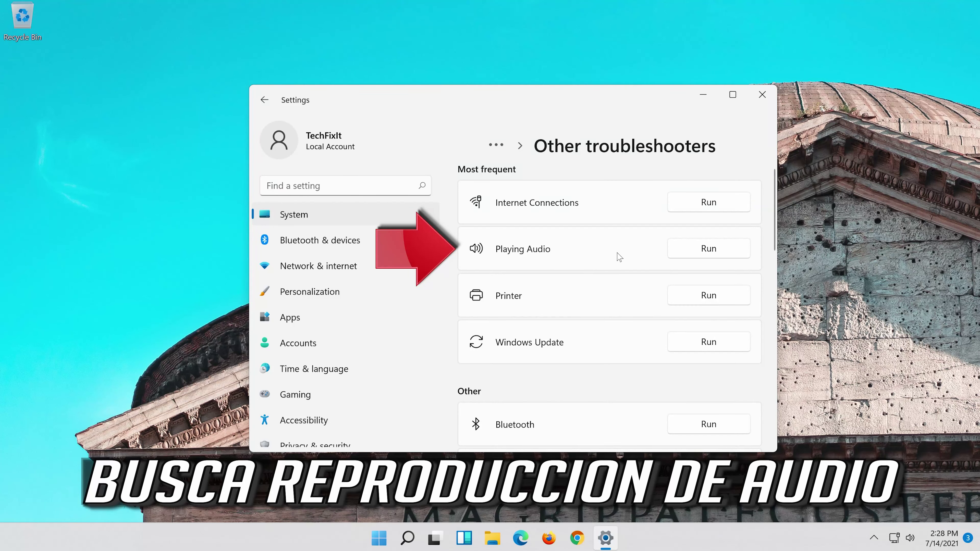
left_click(699, 255)
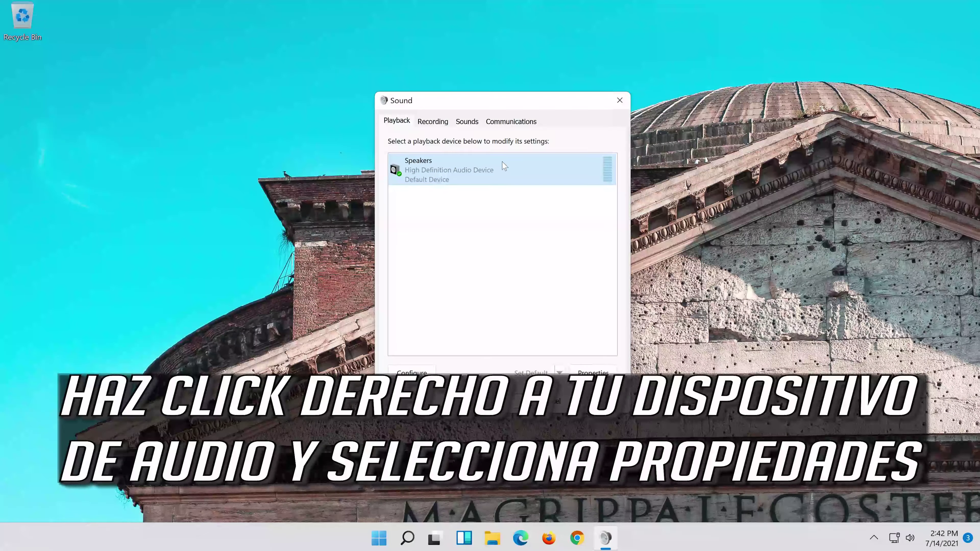
- Open the properties of the Speakers playback device and move the dialog over the Sound window
right_click(504, 165)
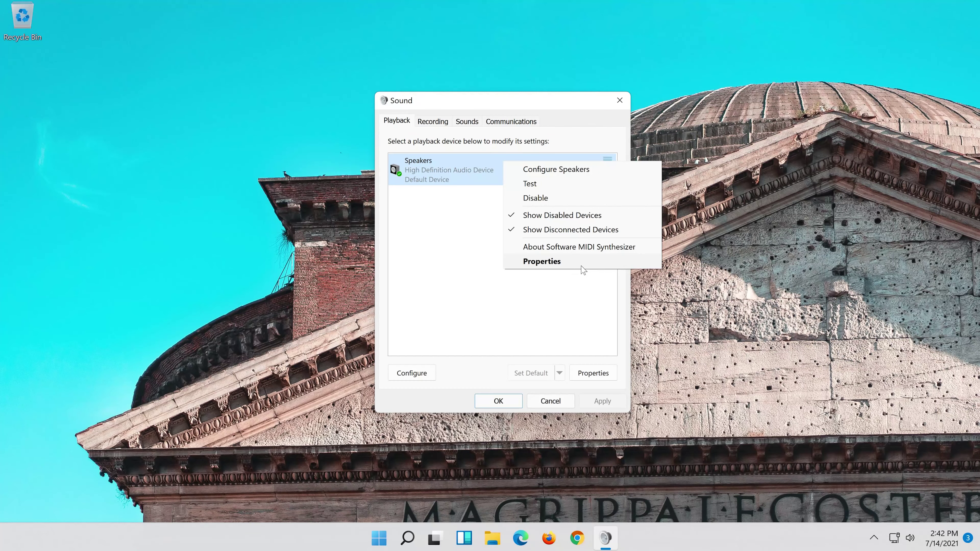
left_click(581, 265)
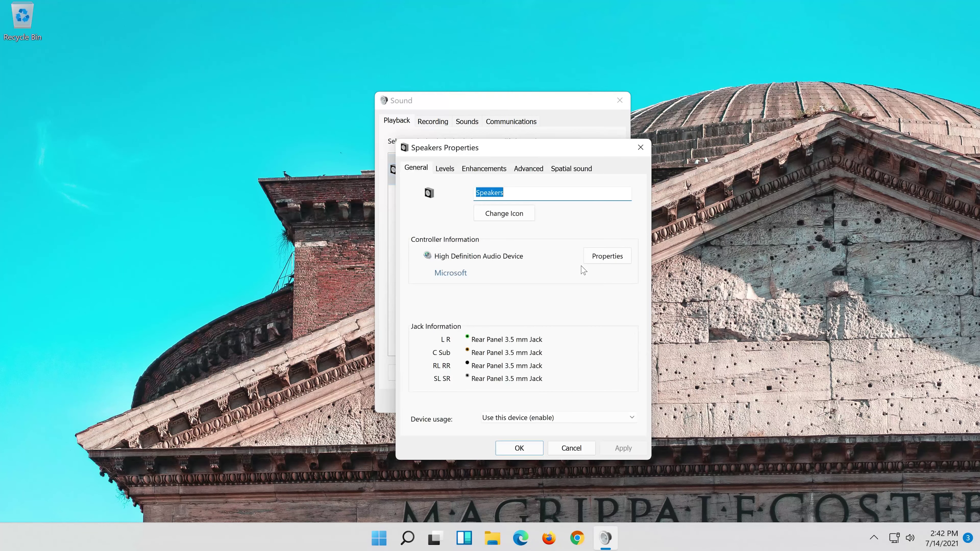
left_click_drag(544, 159, 523, 111)
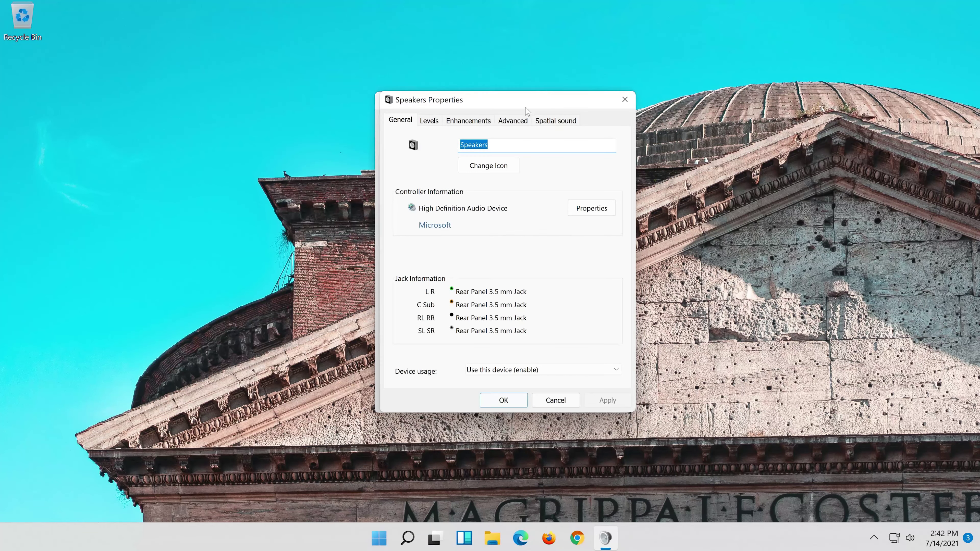
- Disable all enhancements for the speakers, apply the change and close both sound dialogs with their settings accepted
left_click(483, 119)
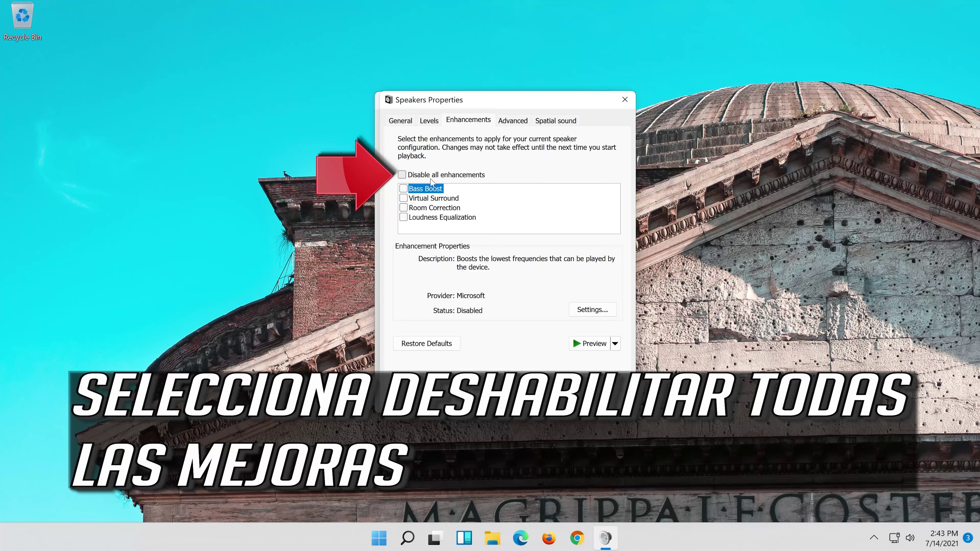
left_click(403, 175)
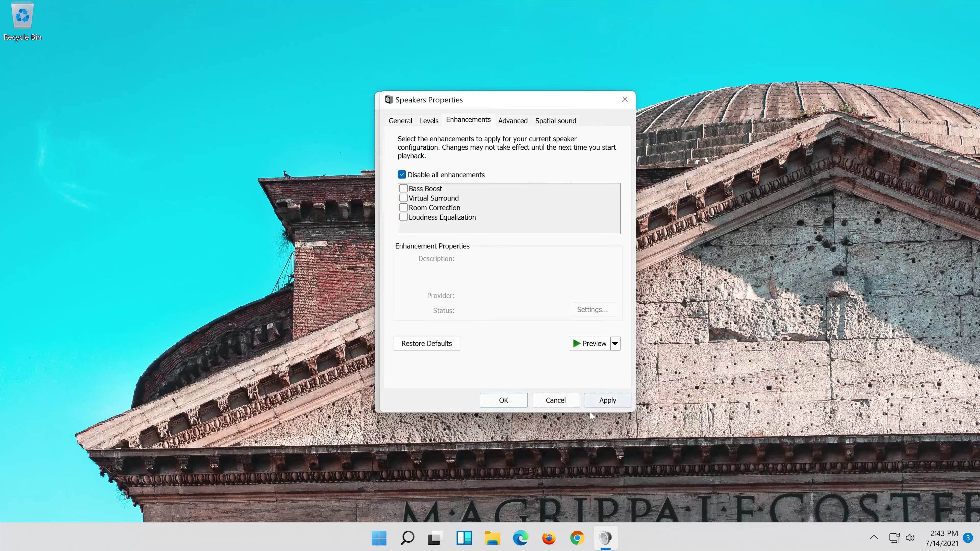
left_click(596, 401)
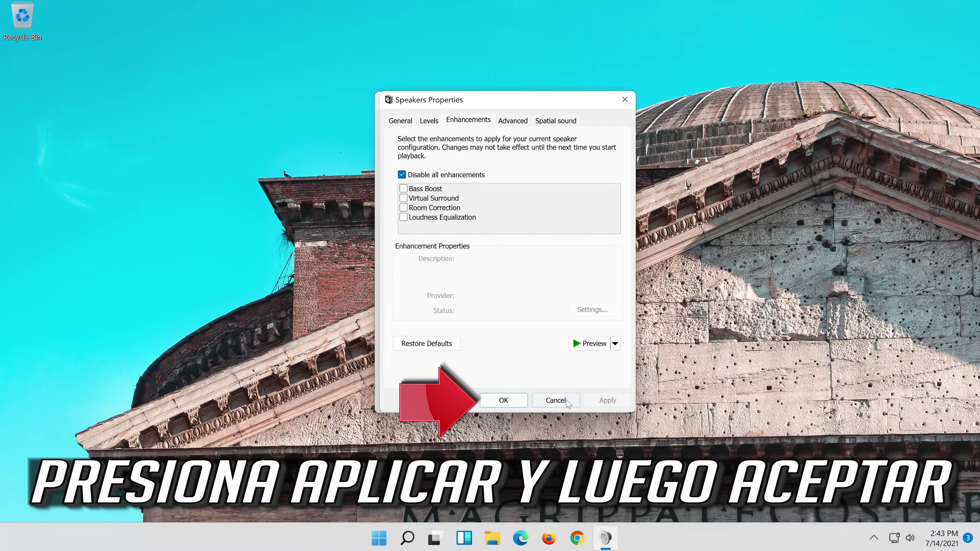
left_click(522, 401)
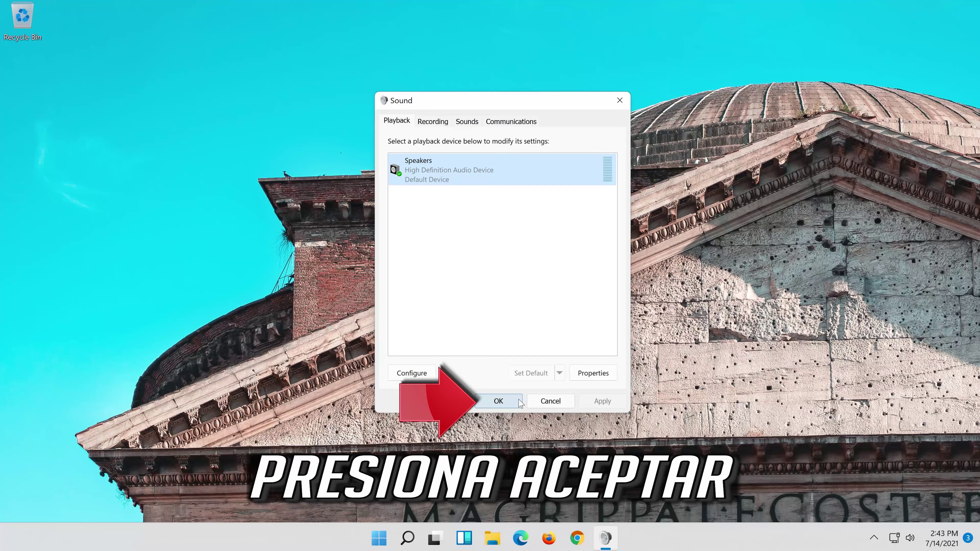
left_click(498, 402)
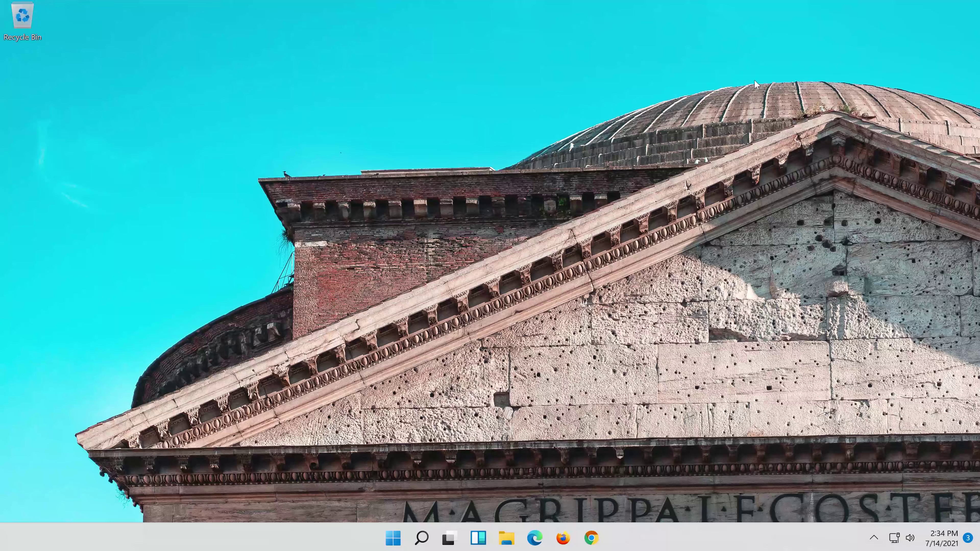
- Search for "device manager", open Device Manager and move its window toward the middle of the desktop
left_click(415, 545)
type("dev")
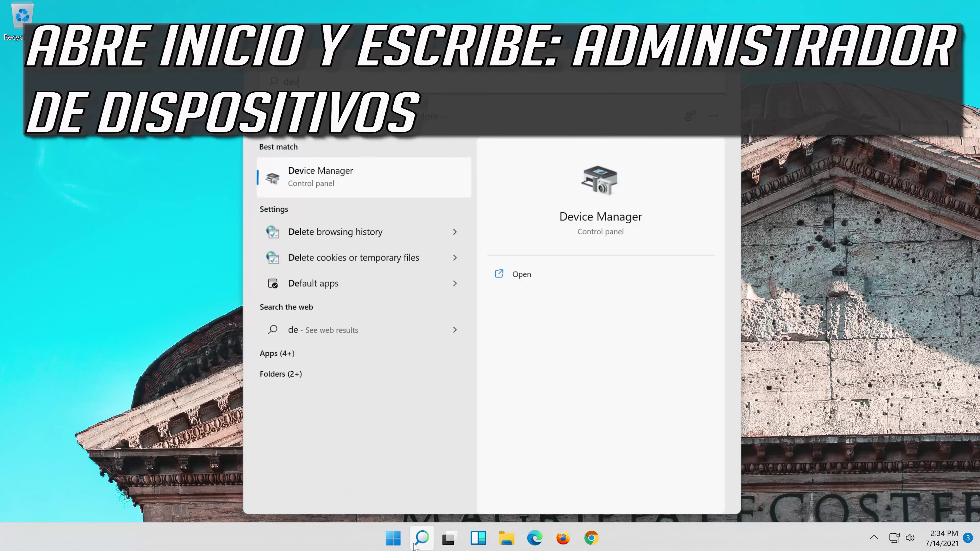
type("ice manager")
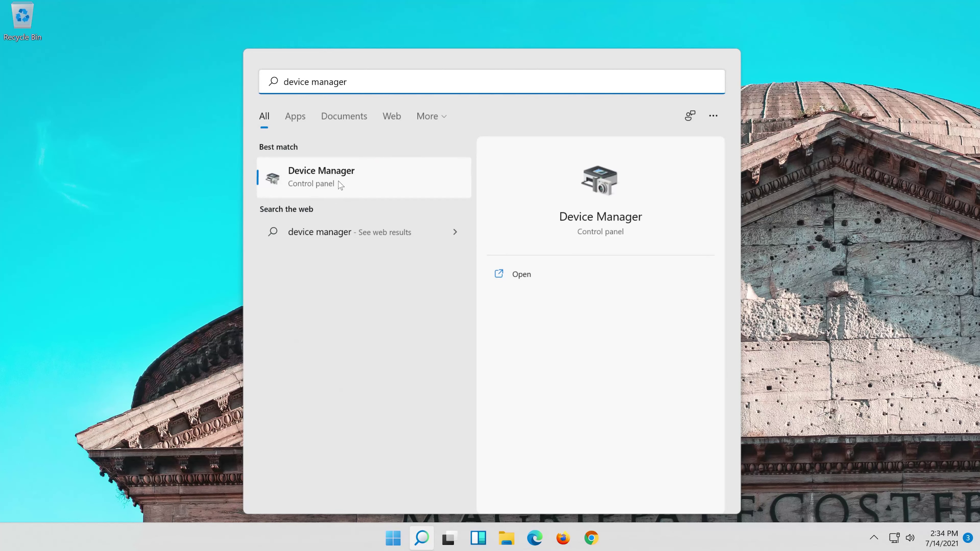
left_click(339, 182)
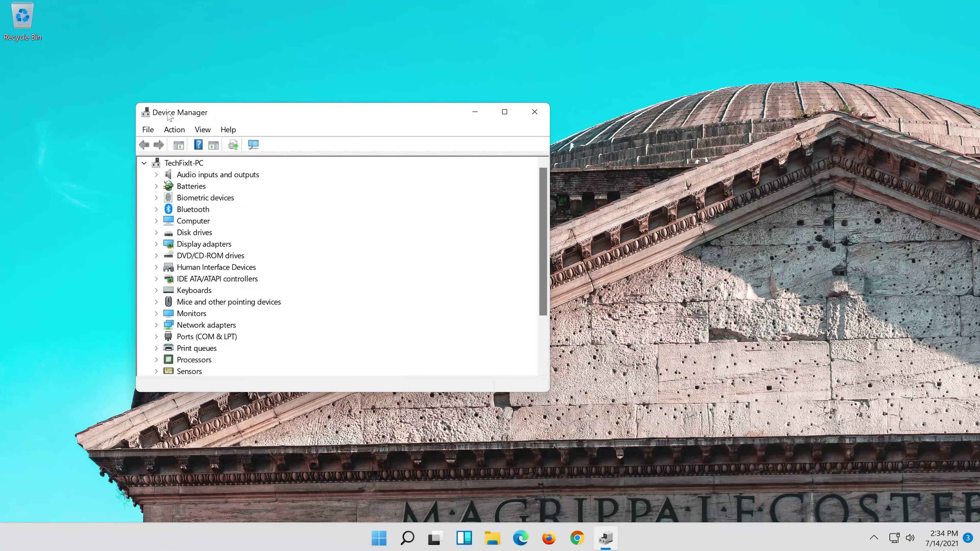
left_click_drag(174, 115, 391, 120)
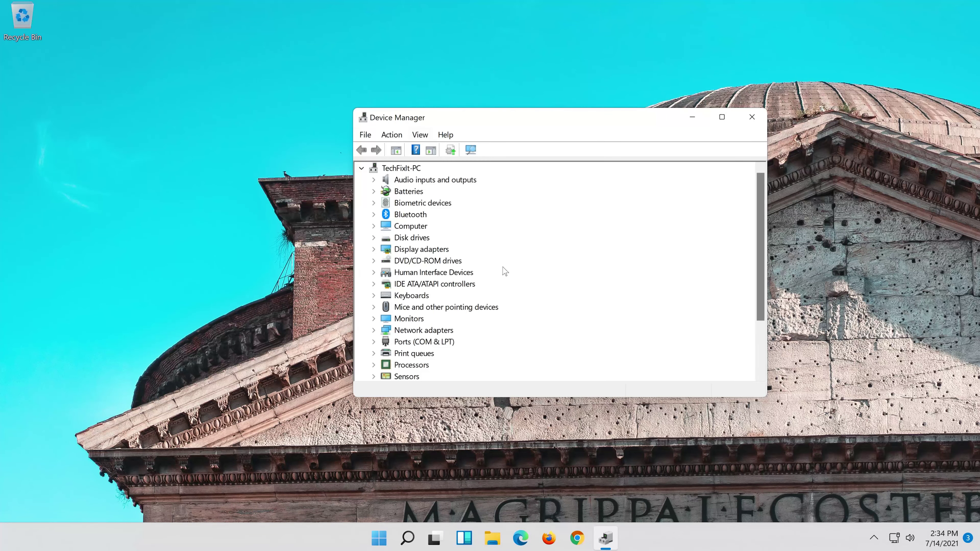
- Open the properties of the High Definition Audio Device under Sound, video and game controllers
scroll(507, 273, "down", 2)
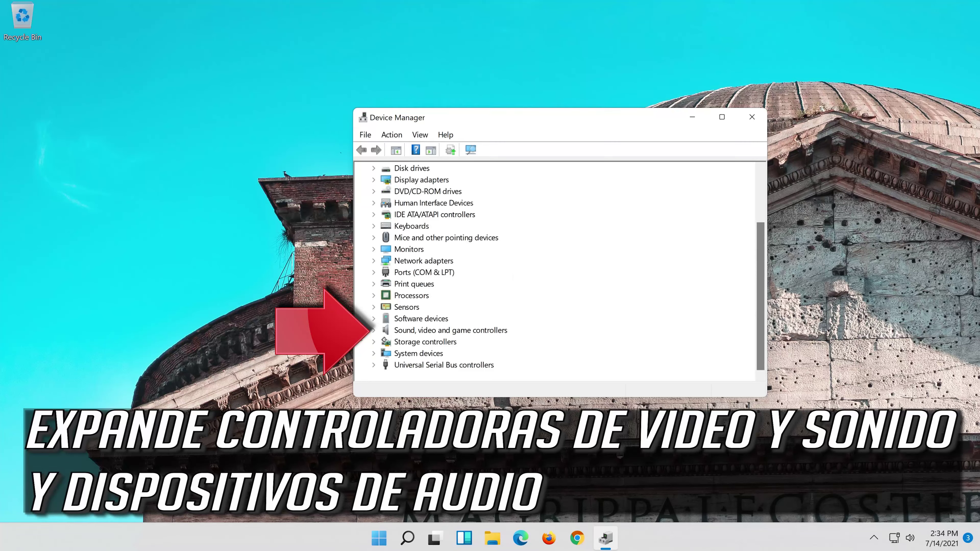
double_click(487, 331)
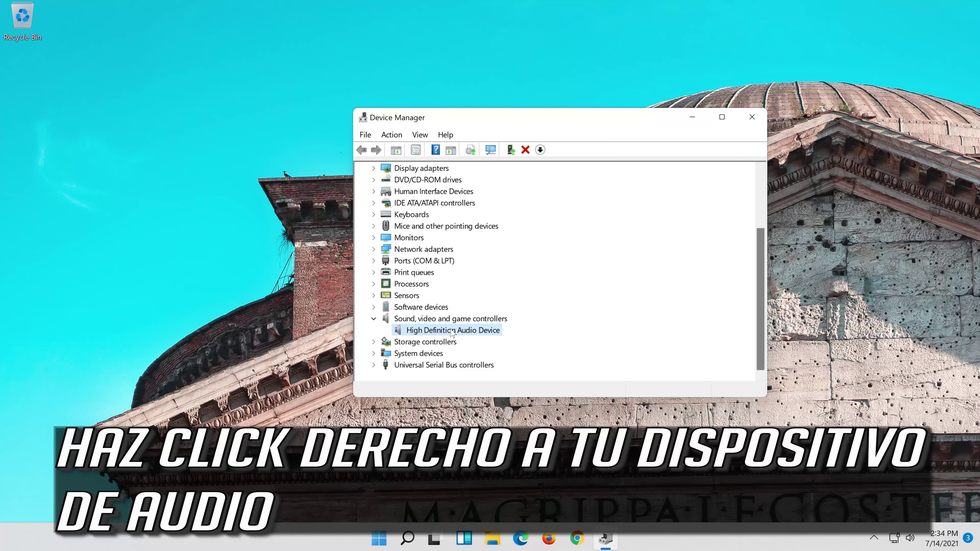
right_click(453, 334)
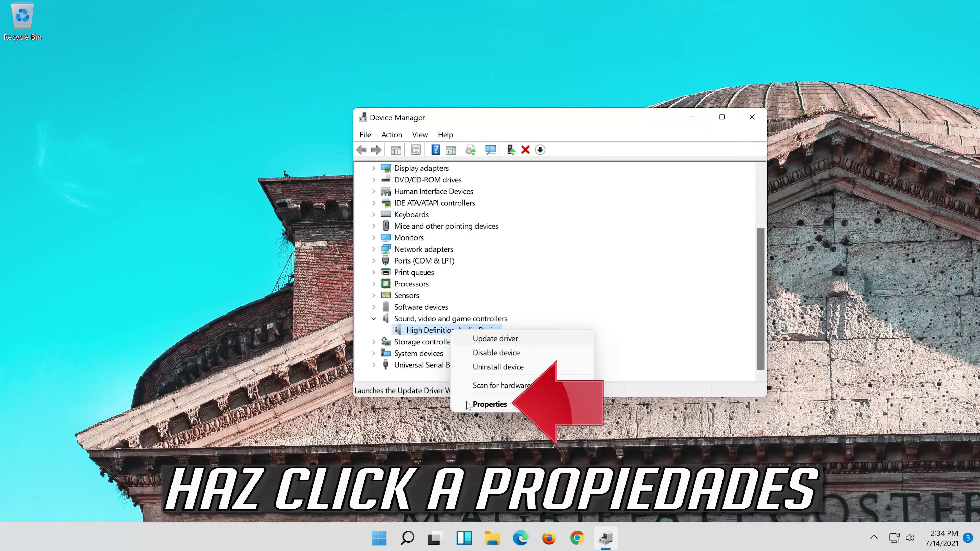
left_click(502, 408)
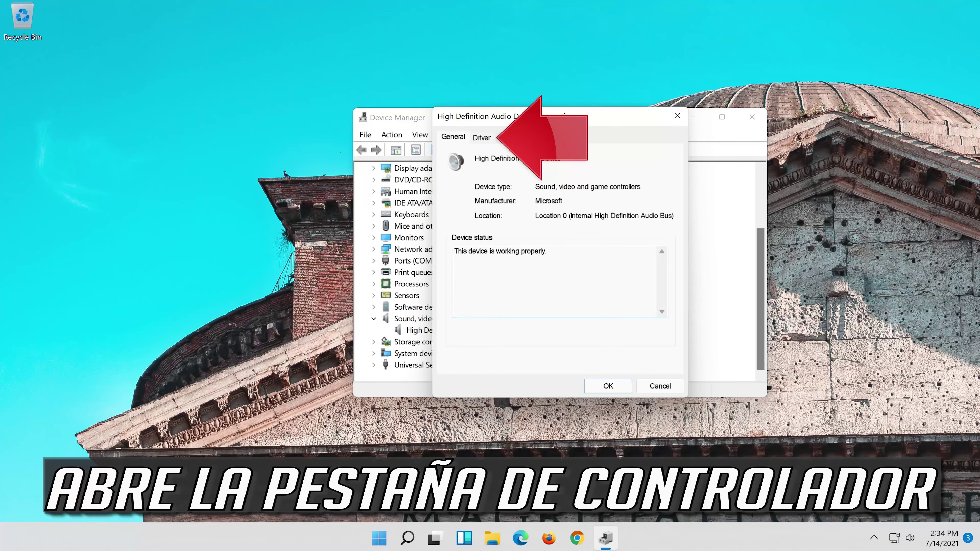
- Uninstall the High Definition Audio Device through its driver properties and close Device Manager
left_click(475, 142)
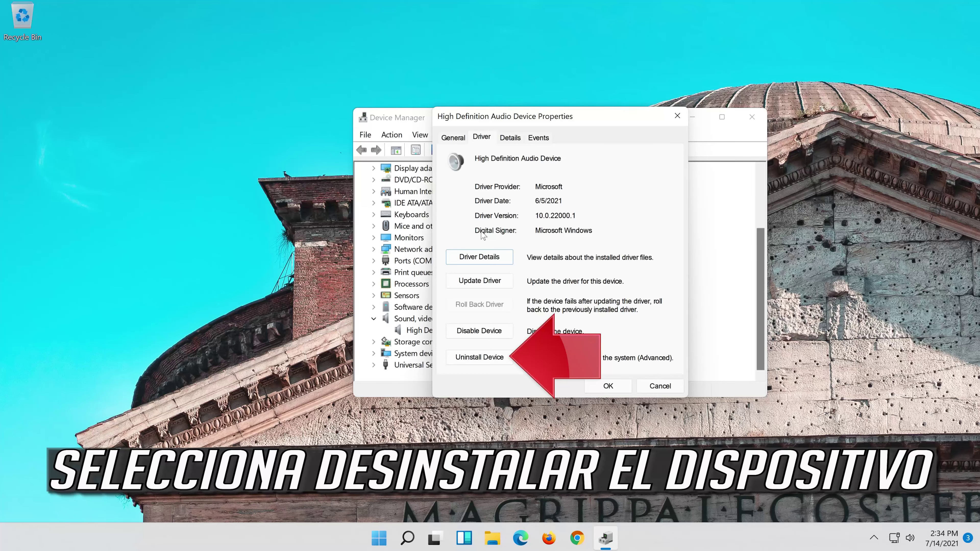
left_click(482, 360)
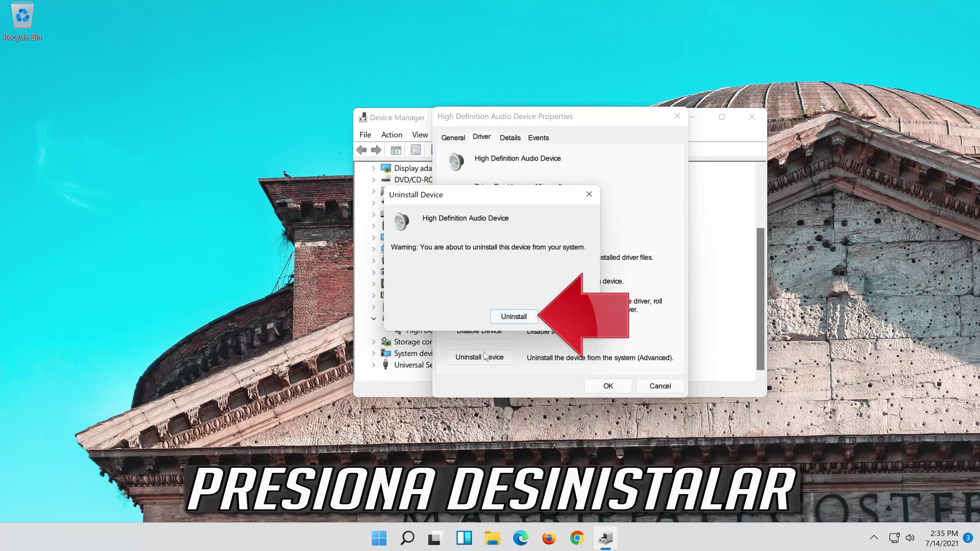
left_click(517, 317)
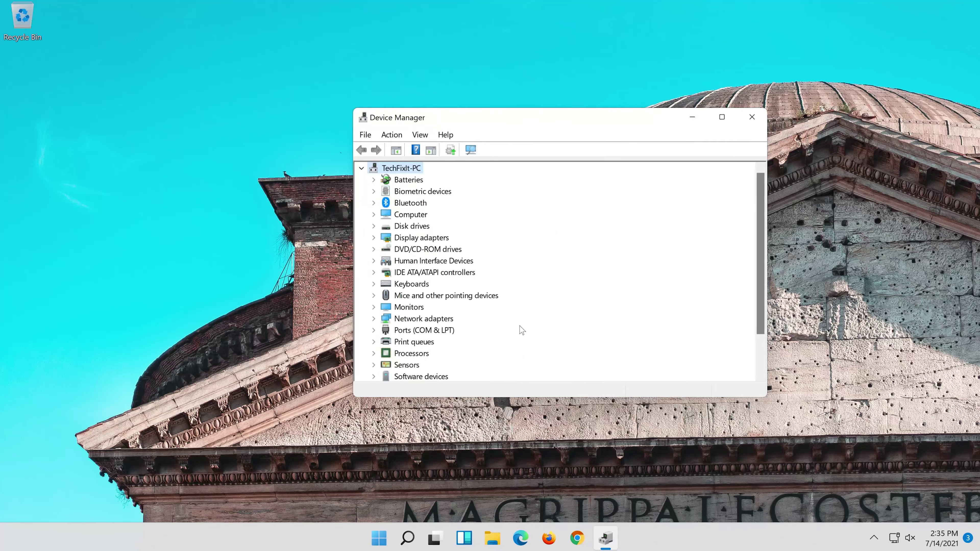
left_click(745, 123)
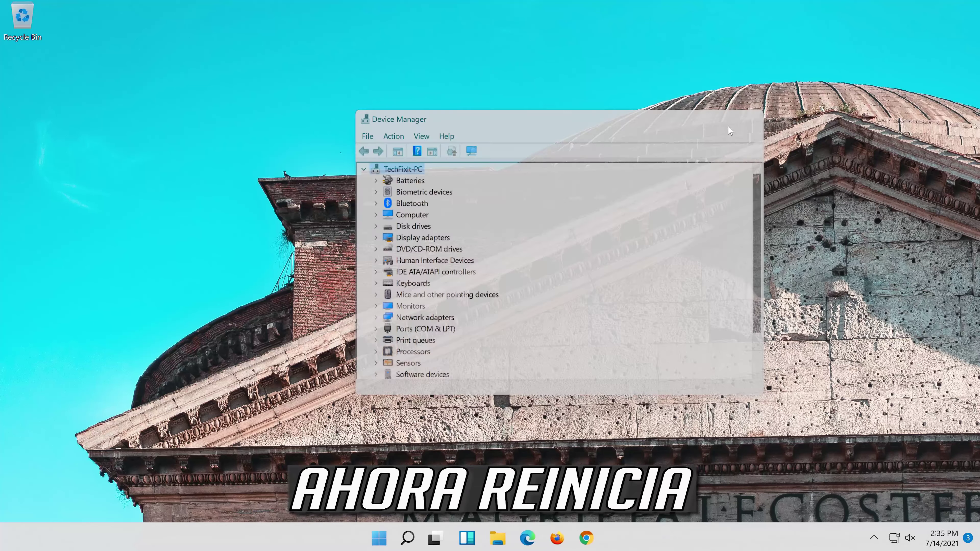
- Restart the computer
left_click(394, 540)
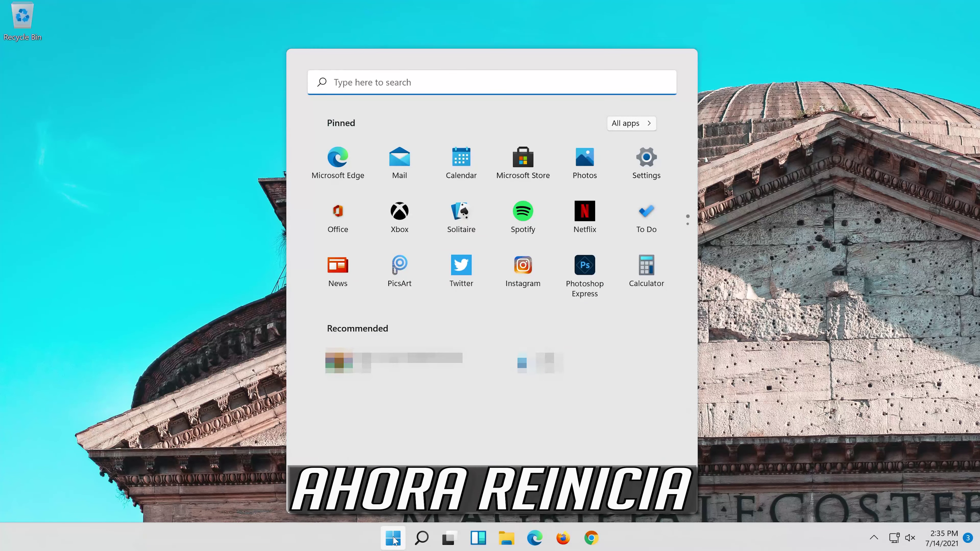
left_click(651, 493)
left_click(662, 473)
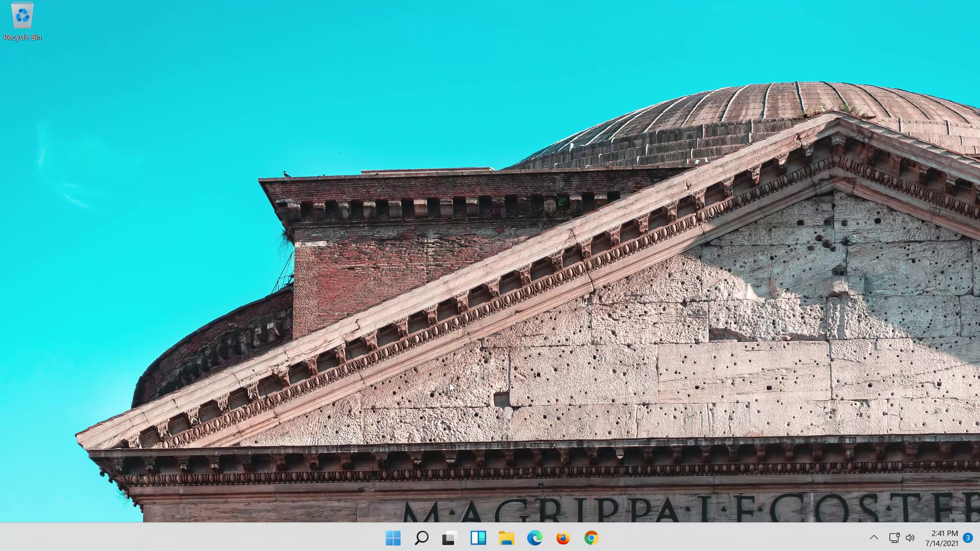
- Search for "control panel", open Control Panel and bring up the Sound settings under Hardware and Sound
left_click(424, 544)
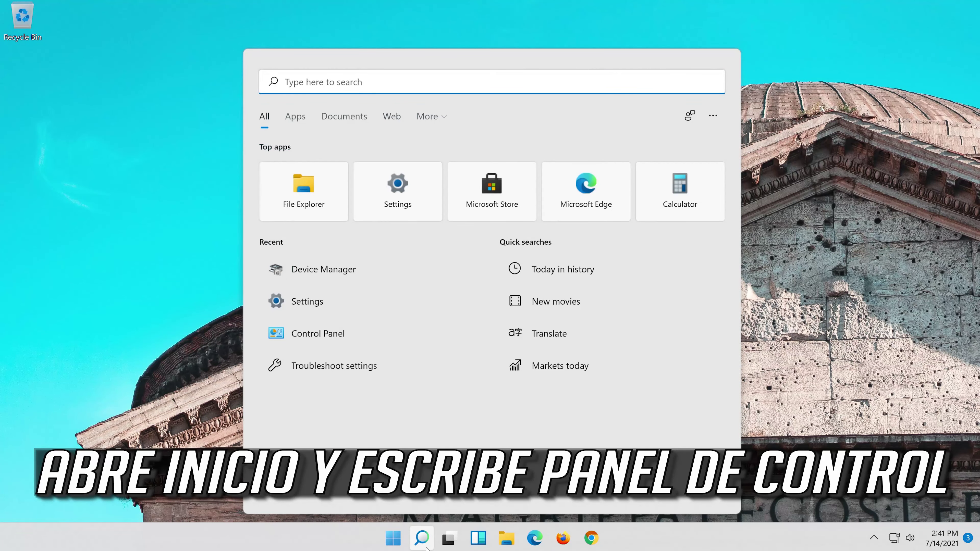
type("contr")
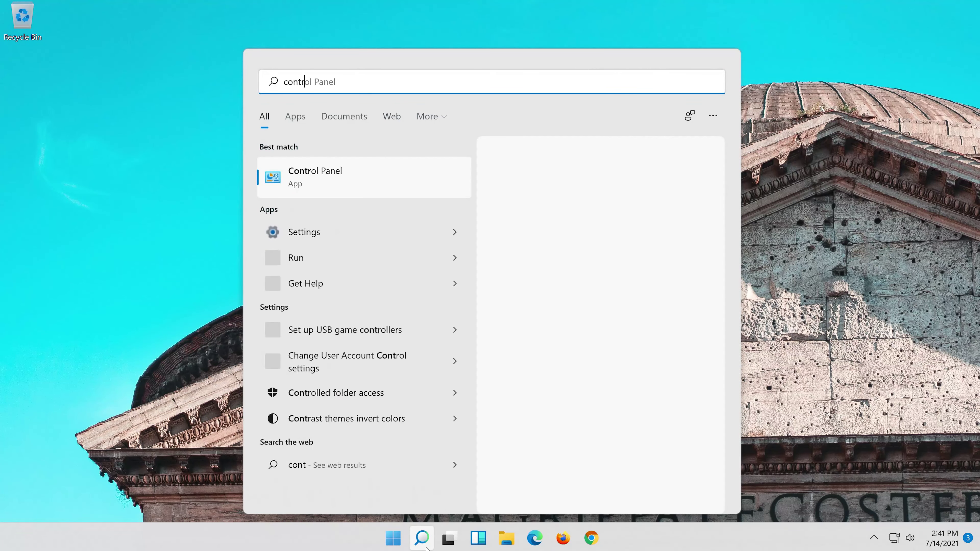
type("ol panel")
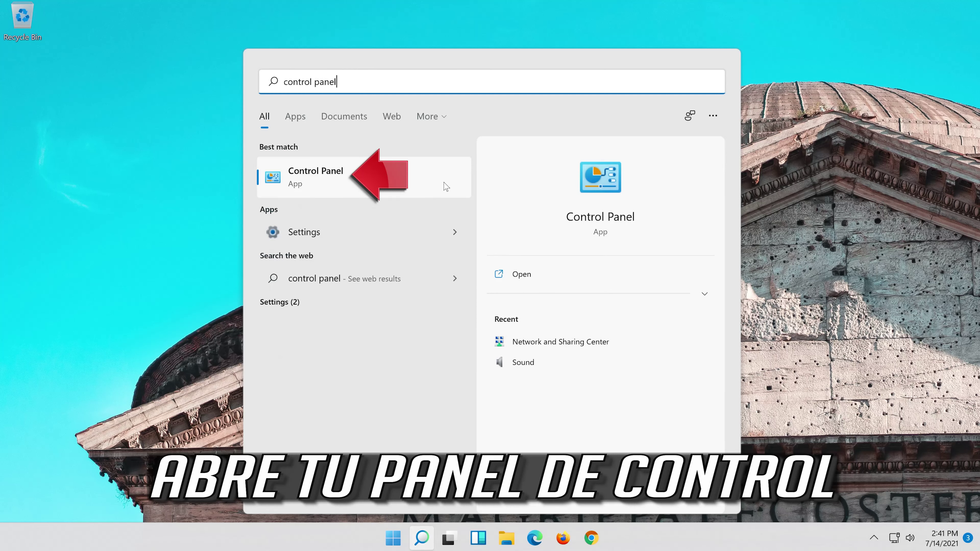
left_click(416, 178)
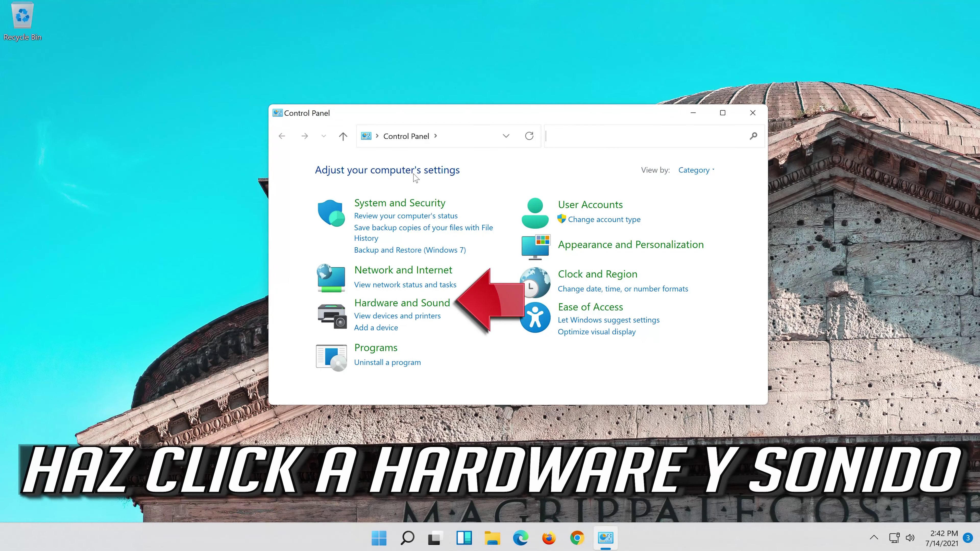
left_click(394, 304)
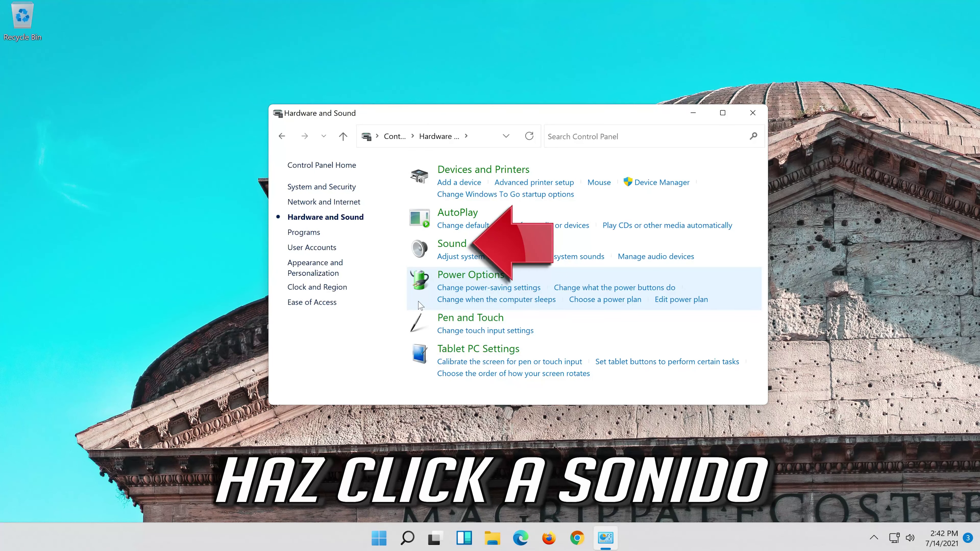
left_click(451, 243)
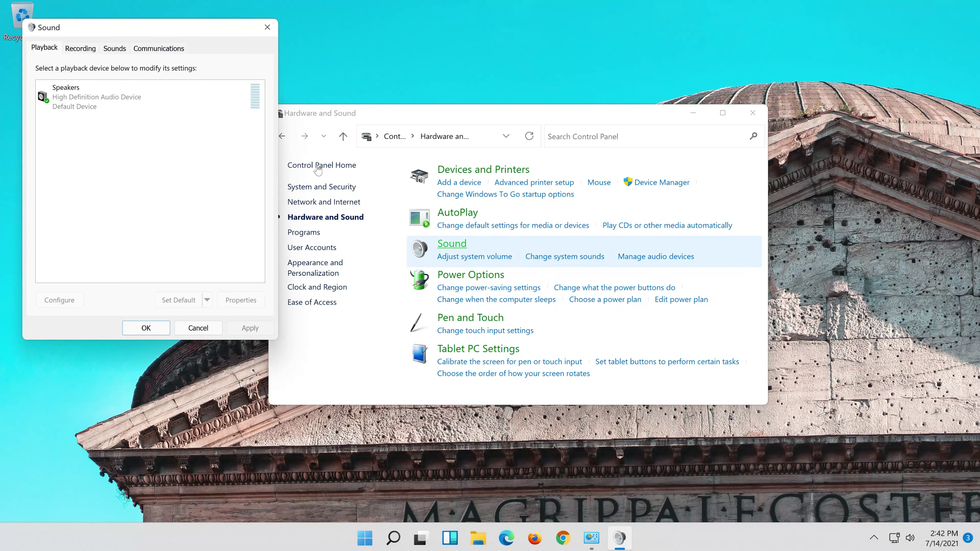
- Move the Sound dialog toward the middle of the desktop, close the Hardware and Sound window and select the Speakers playback device
left_click_drag(169, 34, 517, 109)
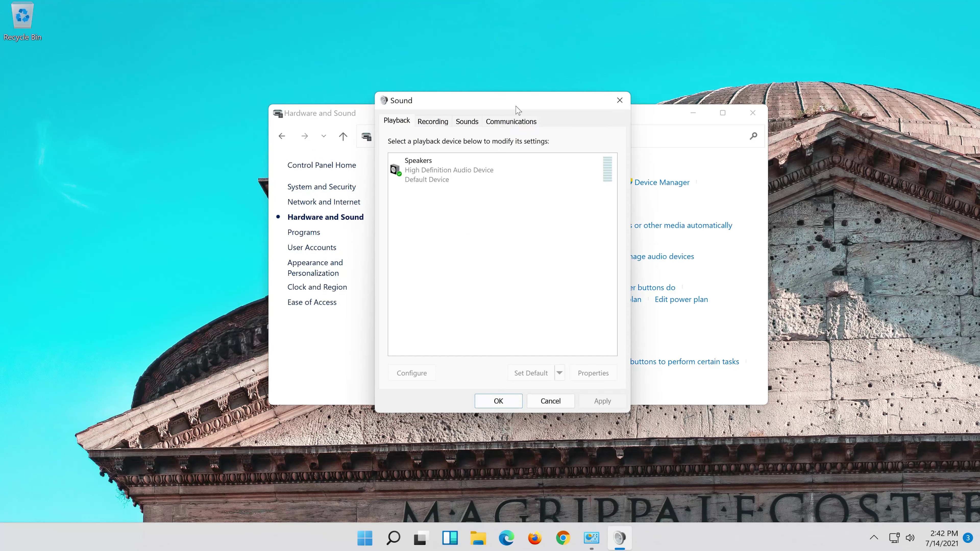
left_click(752, 112)
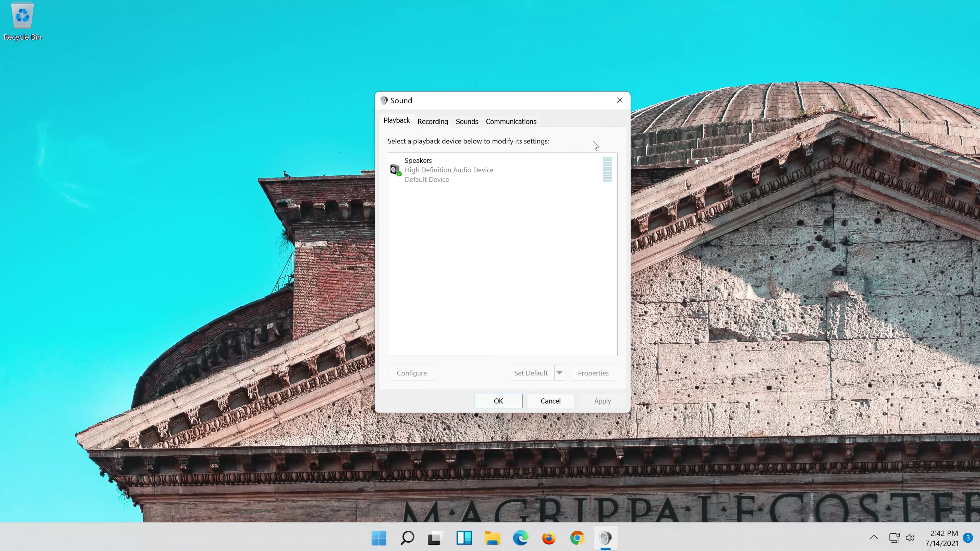
left_click(470, 162)
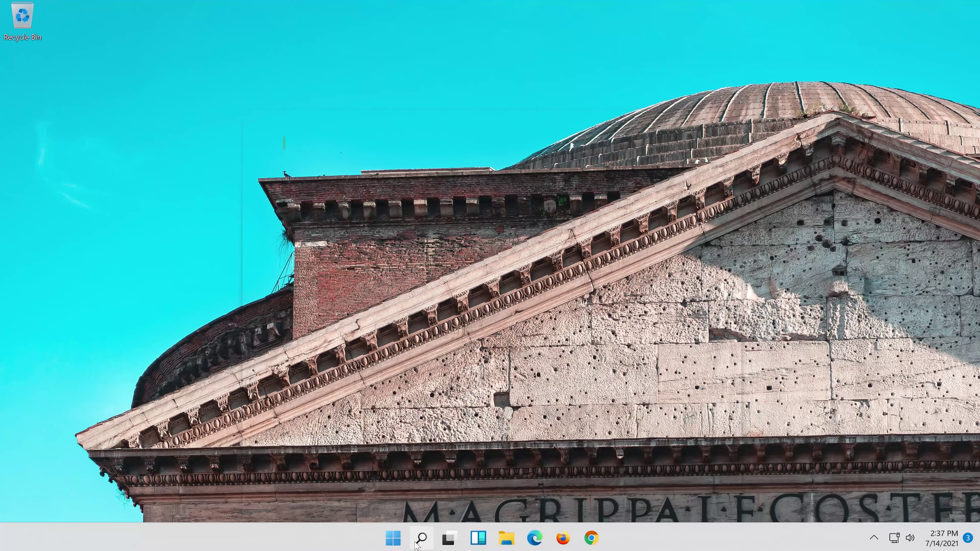
- Search for "device manager", open Device Manager and move its window toward the middle of the desktop
left_click(417, 542)
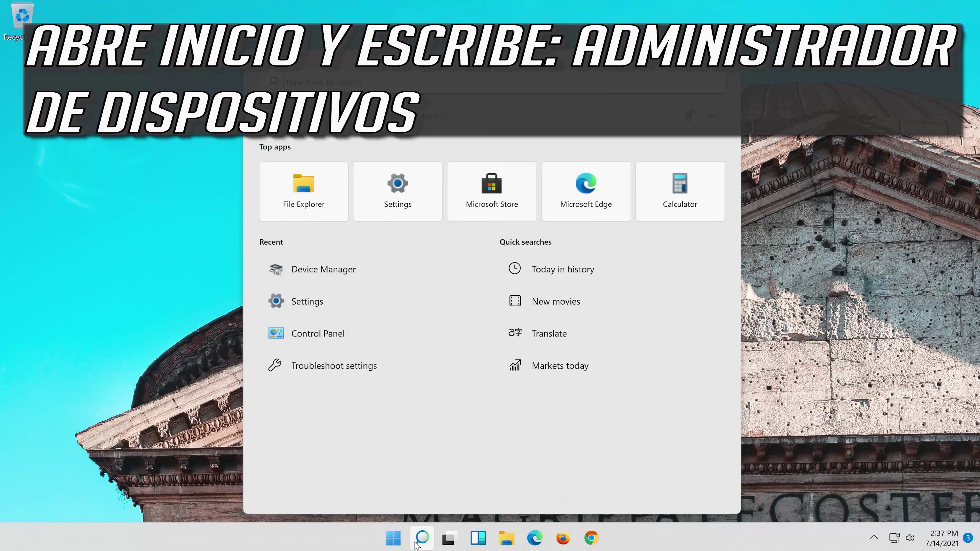
type("device manager")
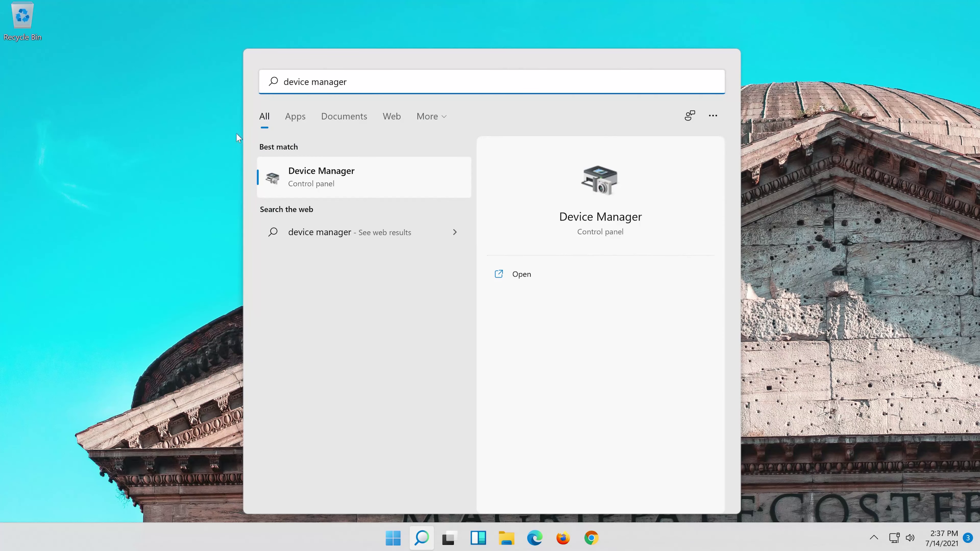
left_click(366, 188)
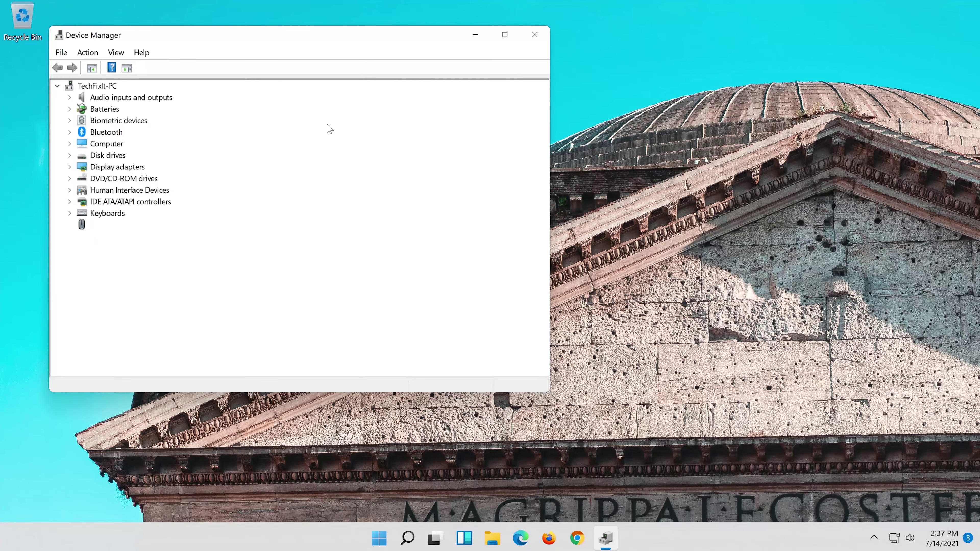
left_click_drag(227, 39, 478, 78)
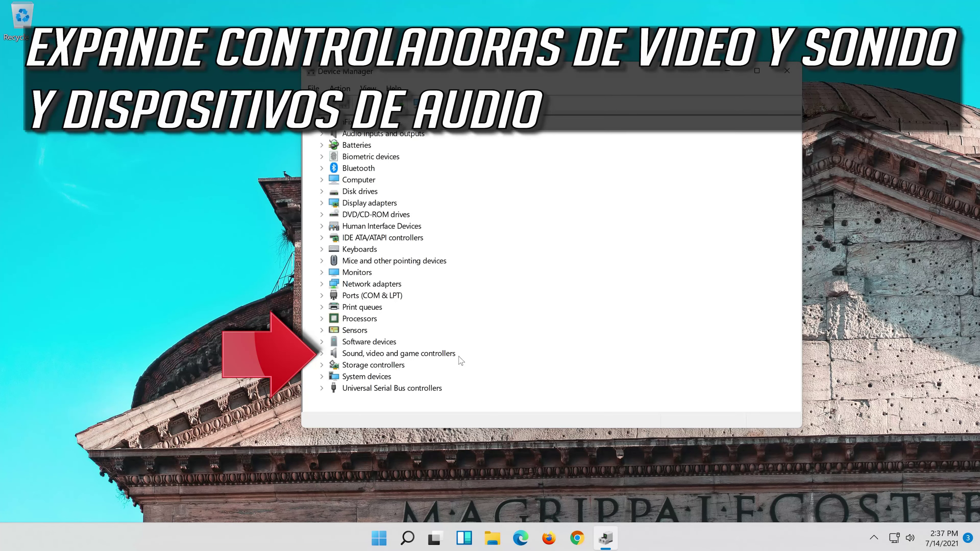
- Show the driver properties of the High Definition Audio Device under Sound, video and game controllers
left_click(321, 354)
left_click(401, 364)
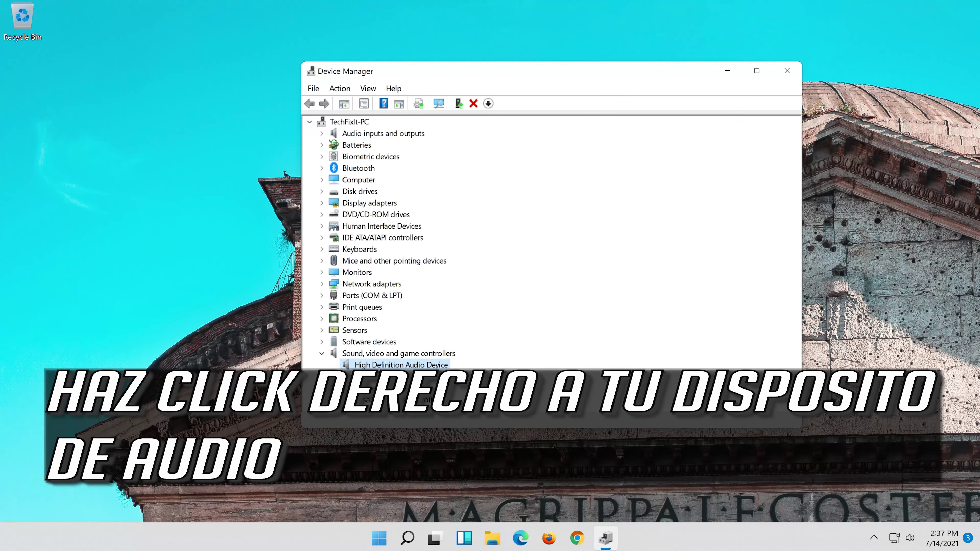
right_click(438, 366)
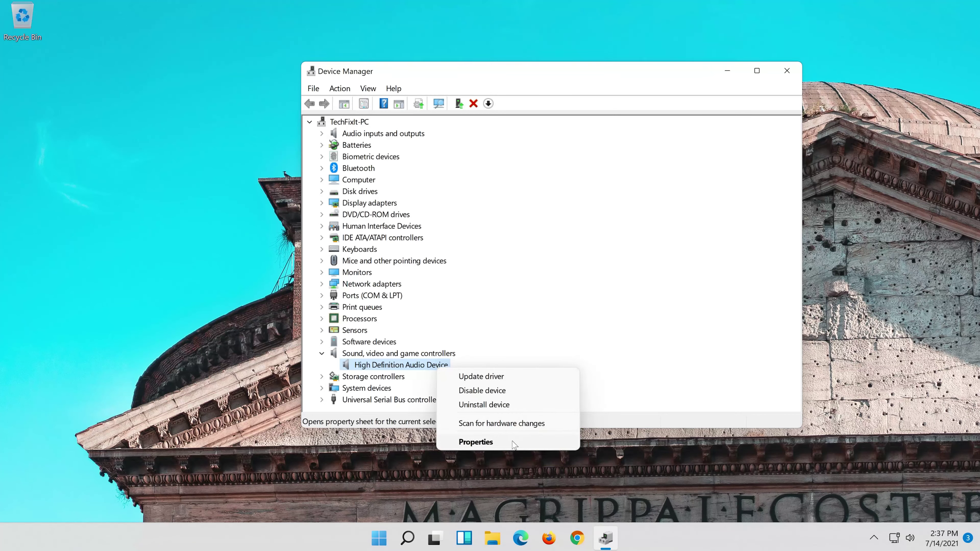
left_click(512, 441)
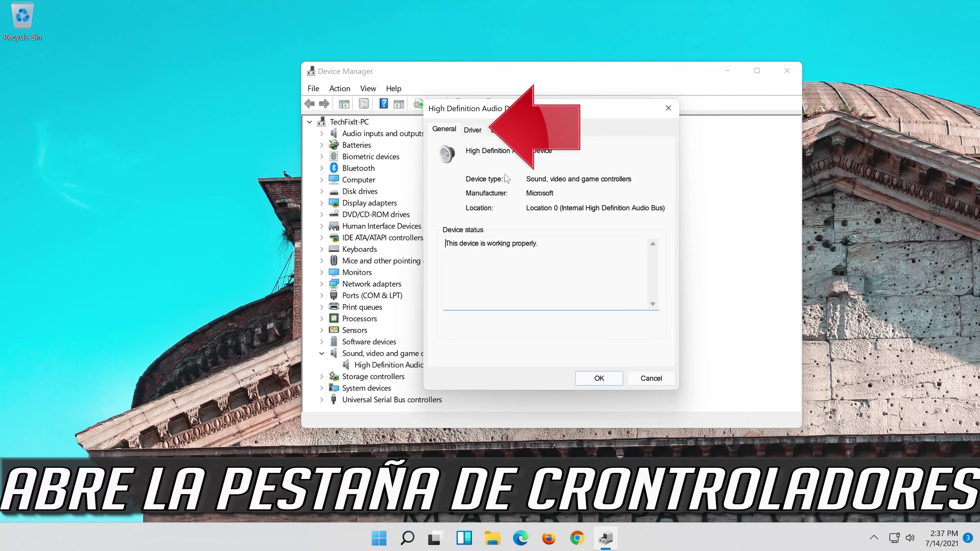
left_click(472, 129)
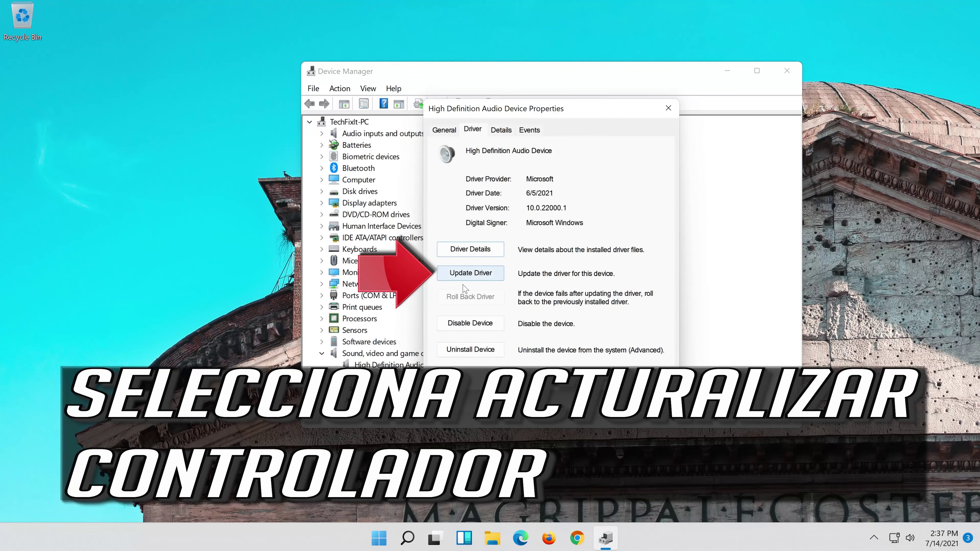
- Update the driver manually by installing High Definition Audio Device from the list of available drivers on the computer
left_click(474, 274)
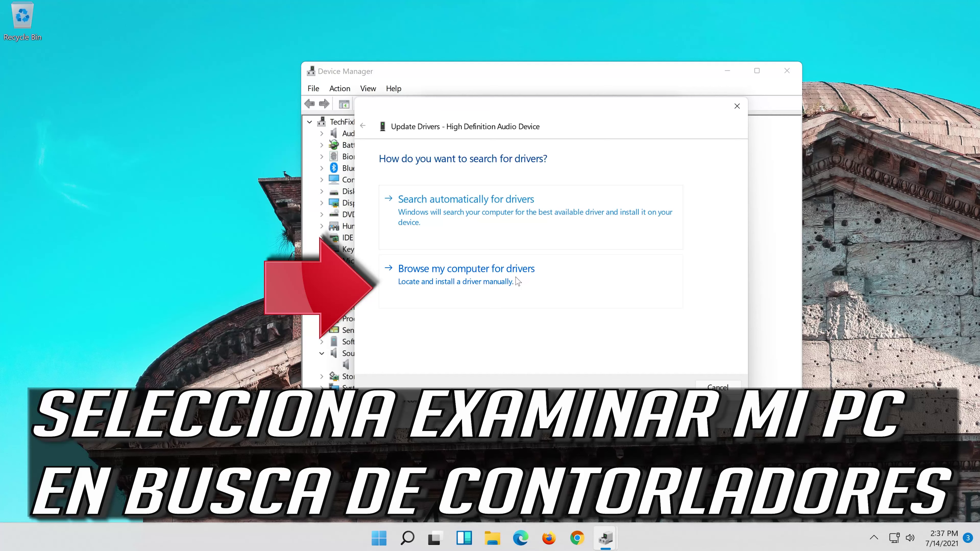
left_click(528, 282)
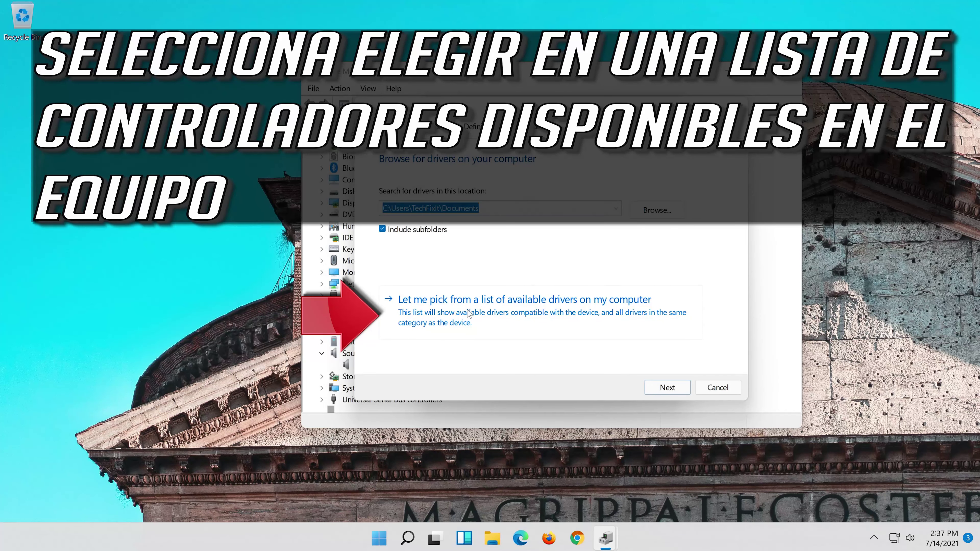
left_click(480, 322)
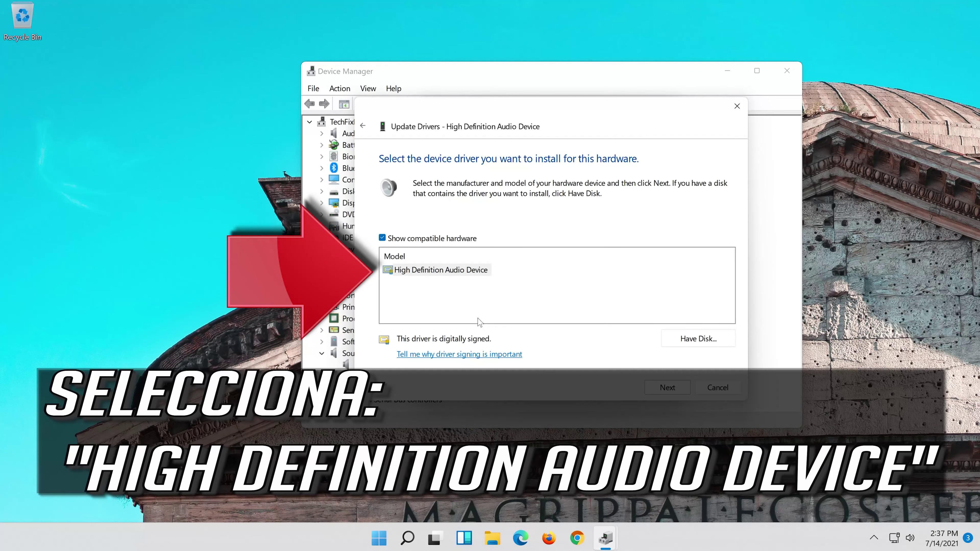
left_click(452, 272)
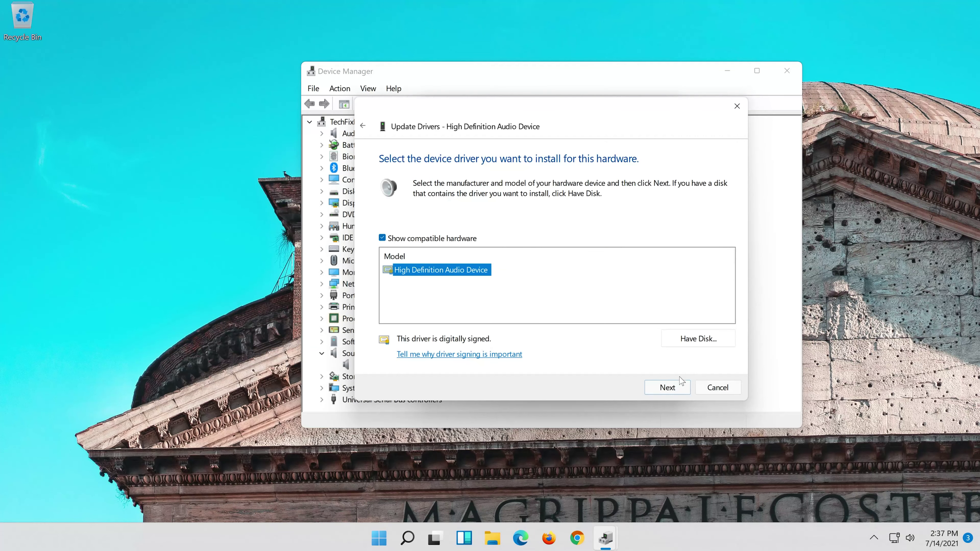
left_click(678, 393)
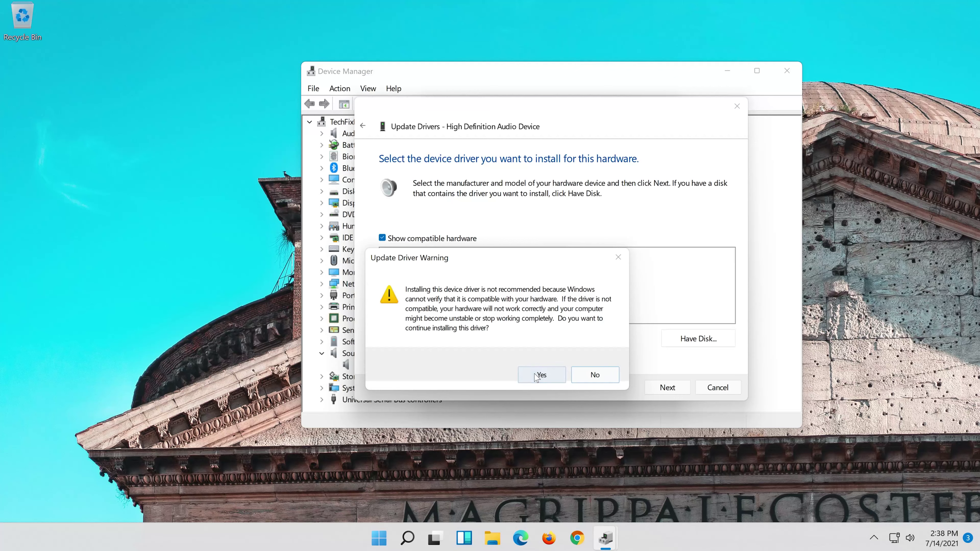
left_click(542, 376)
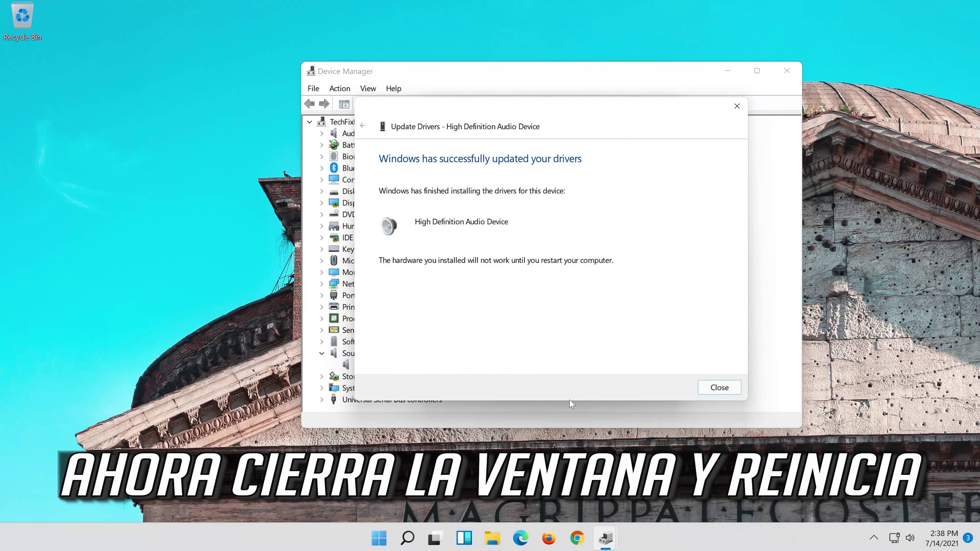
- Close the driver update wizard and the device properties, and restart the computer
left_click(720, 388)
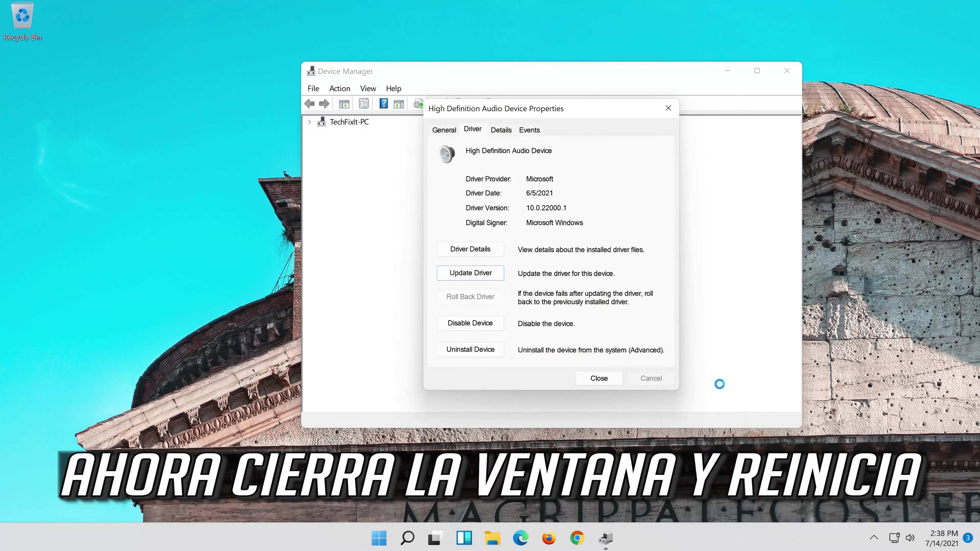
left_click(598, 379)
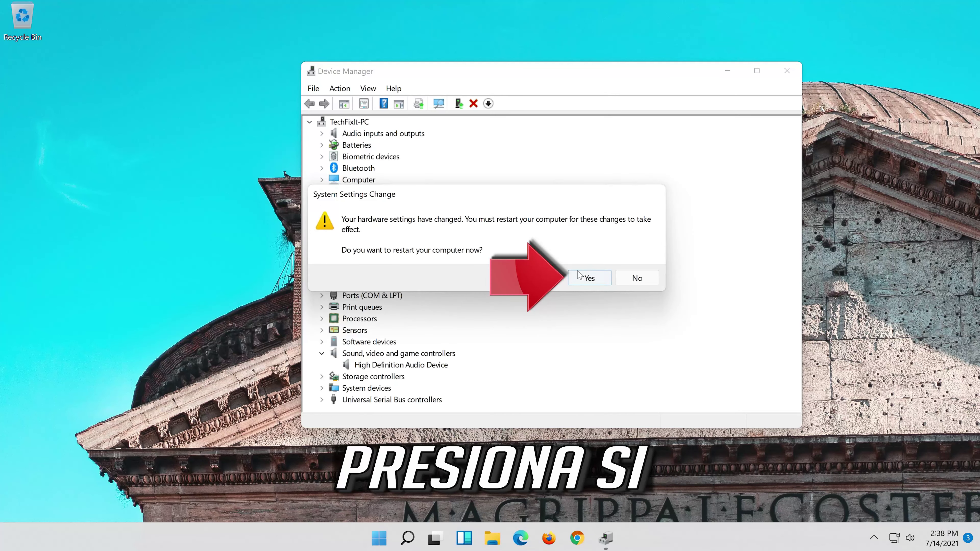
left_click(589, 283)
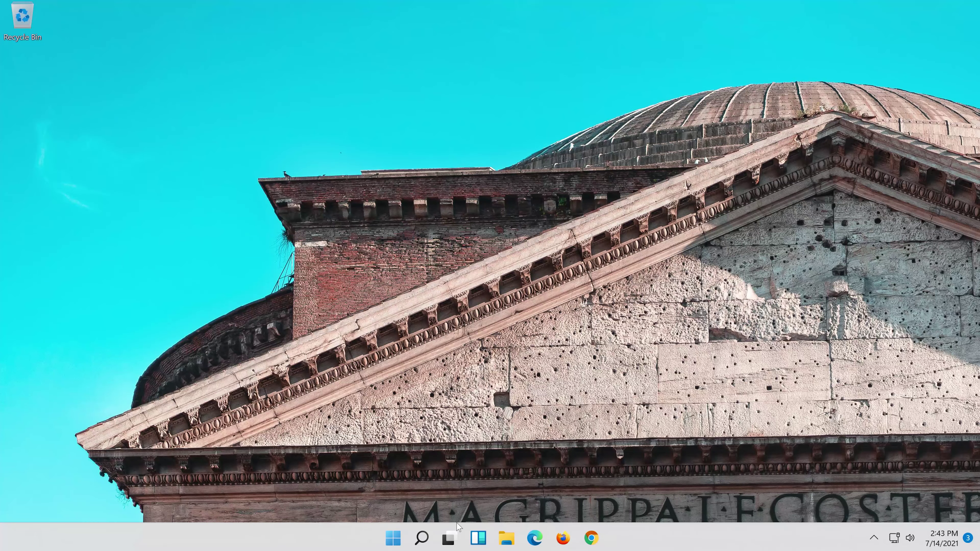
- Find Control Panel by searching for "control panel" and open Sound from its Hardware and Sound category
left_click(424, 542)
type("control p")
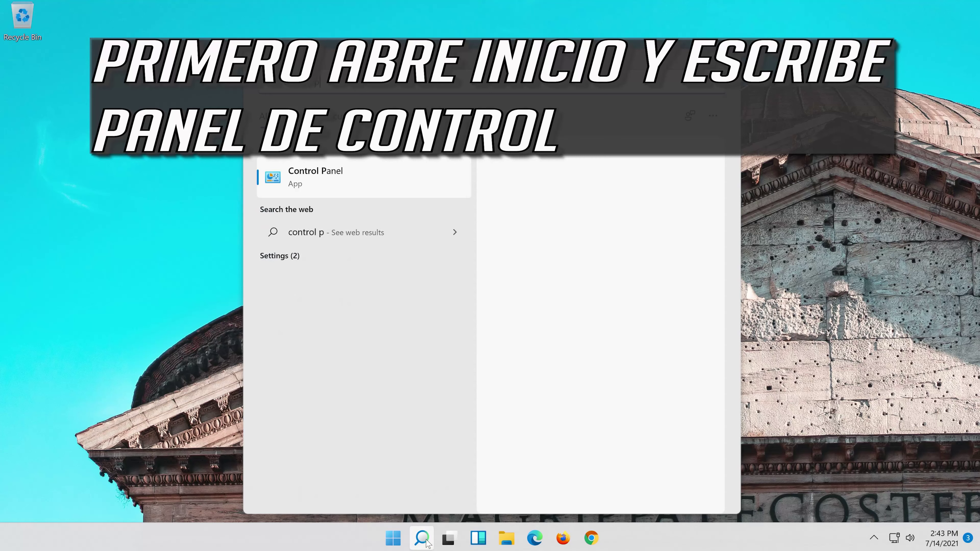
type("anel")
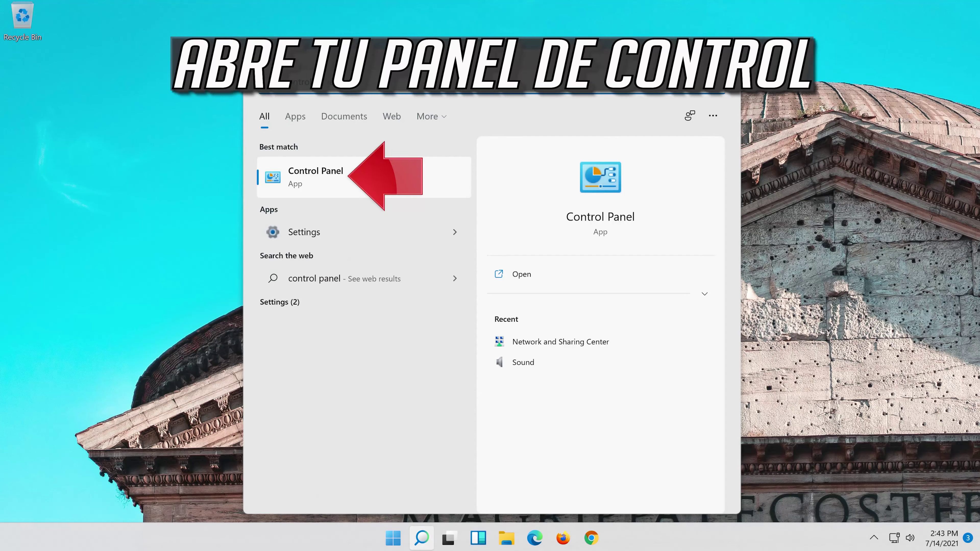
left_click(409, 179)
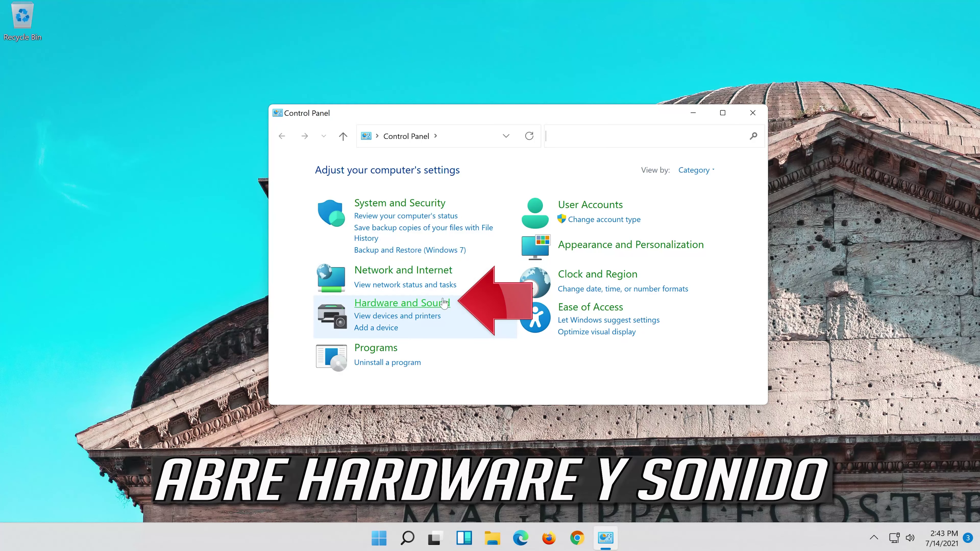
left_click(430, 307)
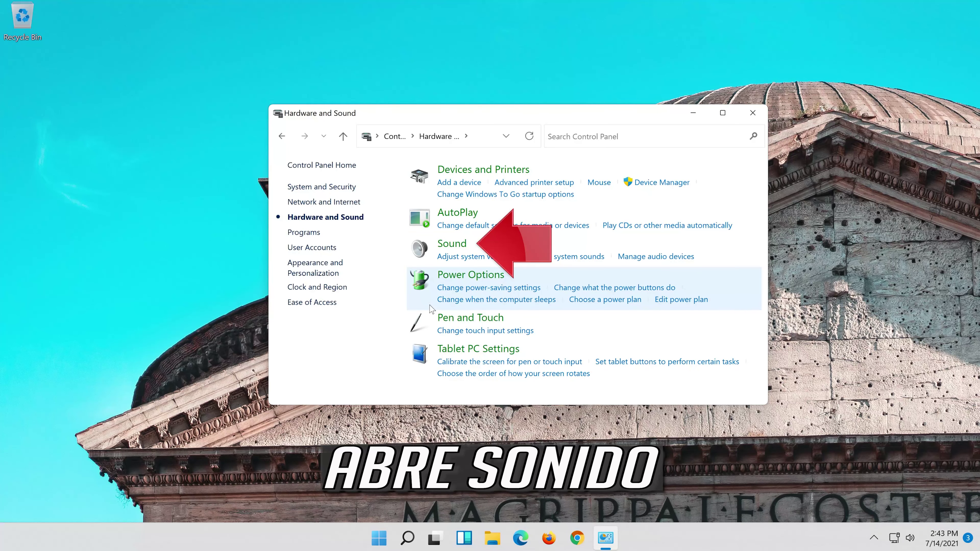
left_click(444, 251)
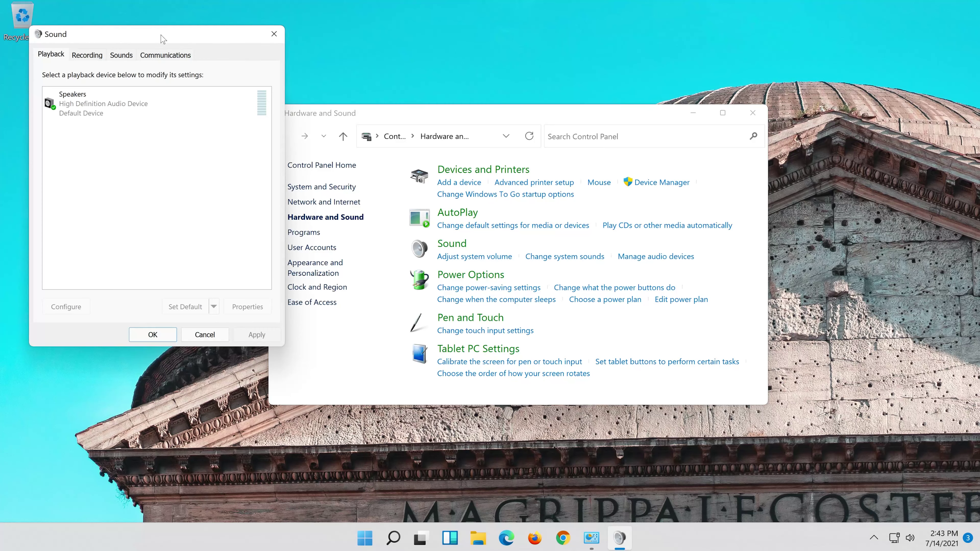
- Move the Sound dialog over the Control Panel window and open the properties of the Speakers playback device
left_click_drag(162, 36, 530, 93)
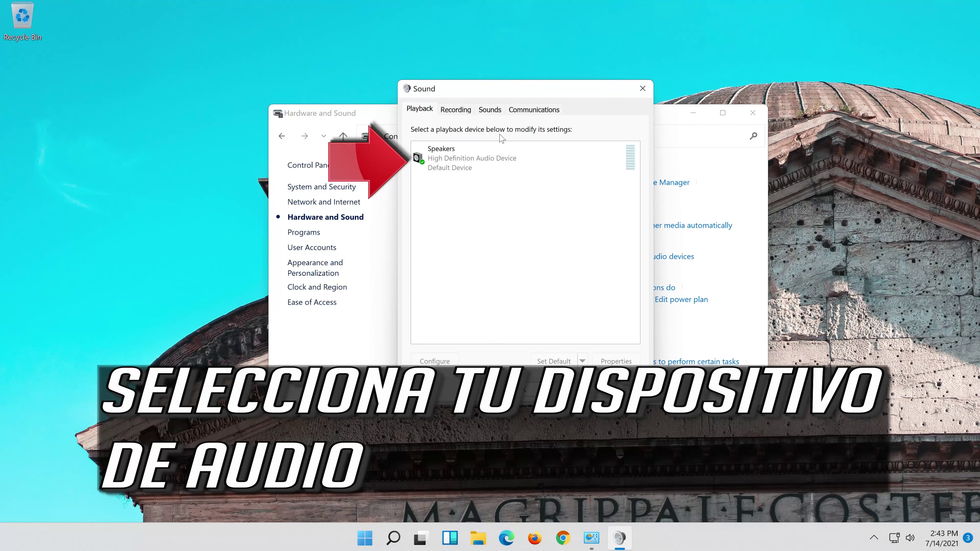
left_click(493, 150)
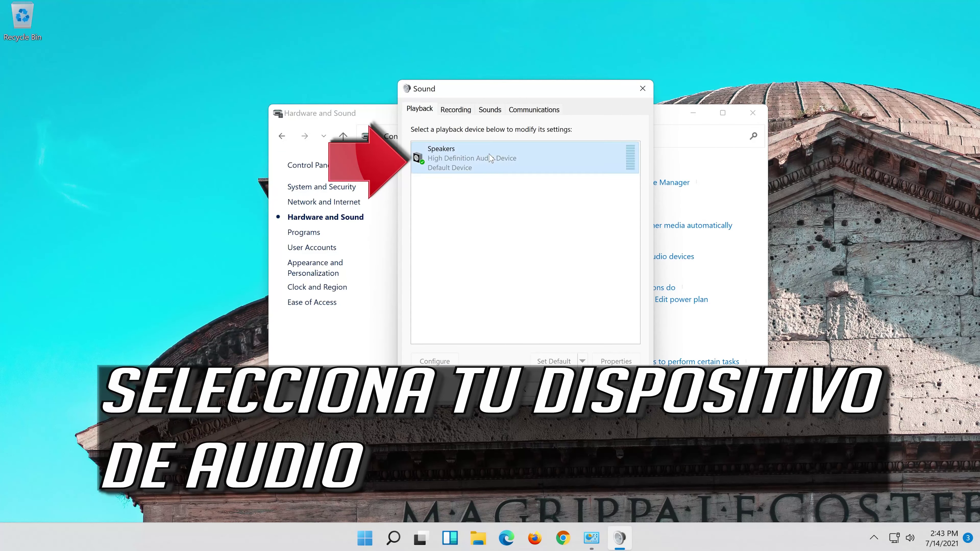
right_click(523, 171)
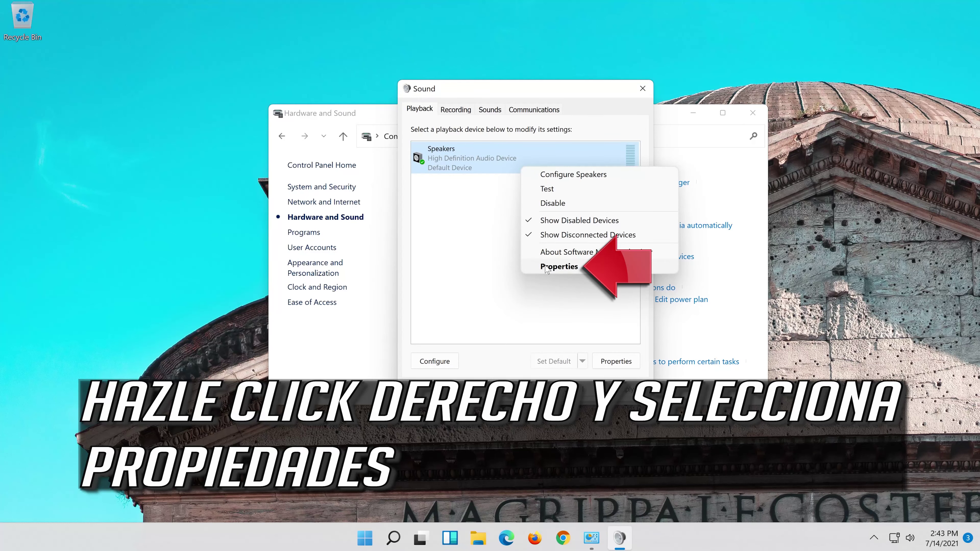
left_click(559, 266)
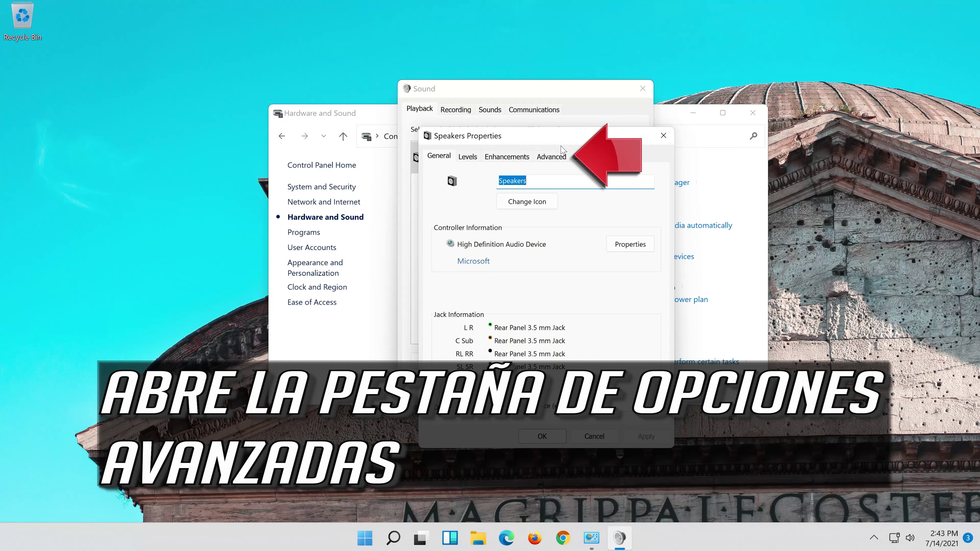
- Set the speakers' default format to 16 bit, 48000 Hz (DVD Quality), and accept the speaker properties and Sound dialogs
left_click(557, 156)
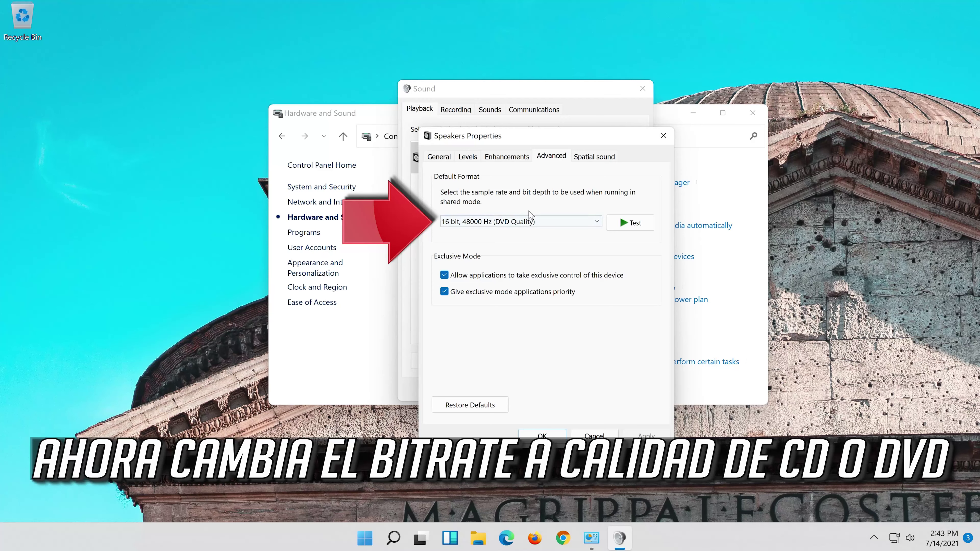
left_click(499, 221)
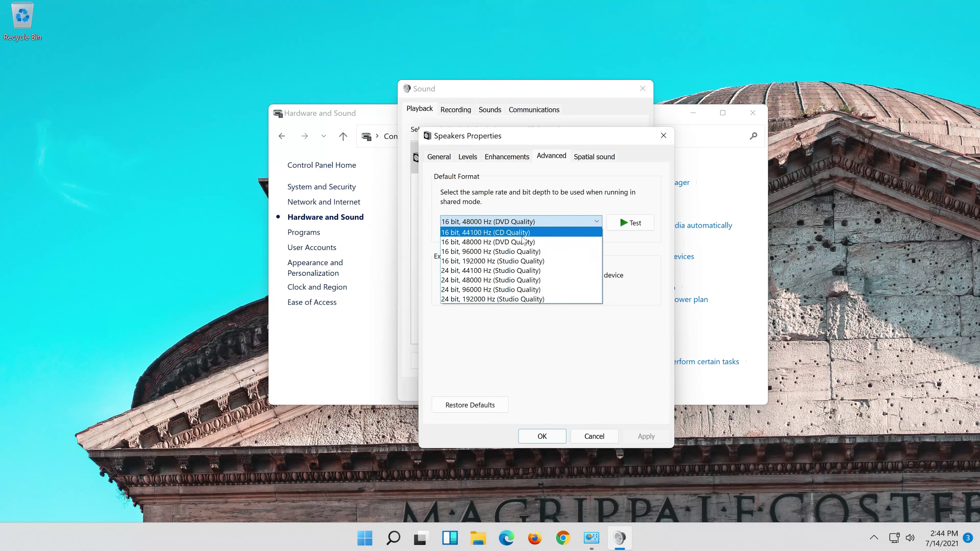
left_click(526, 247)
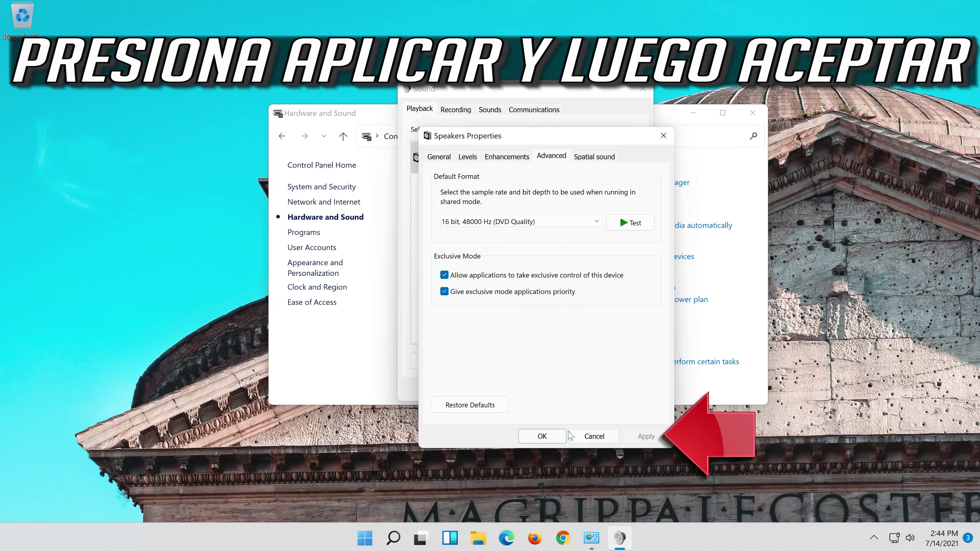
left_click(541, 442)
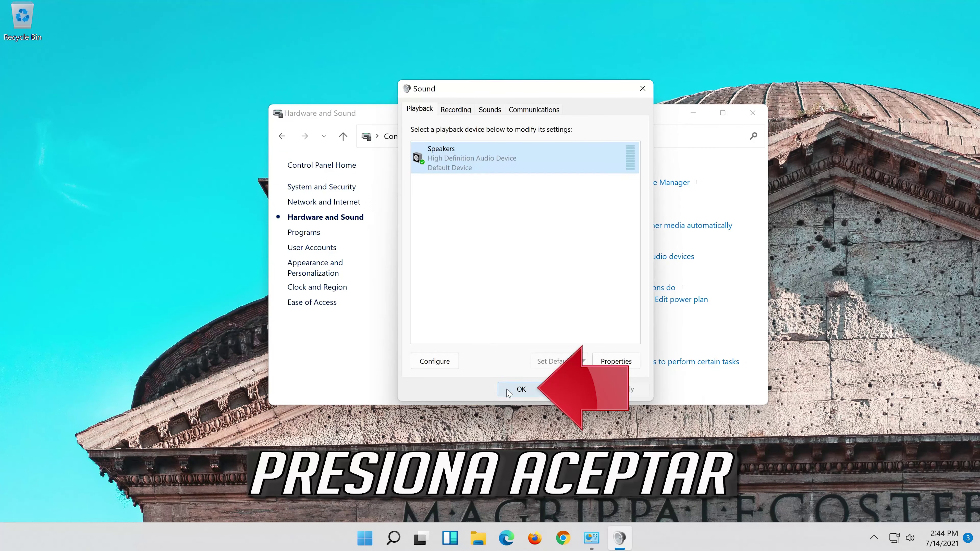
left_click(515, 389)
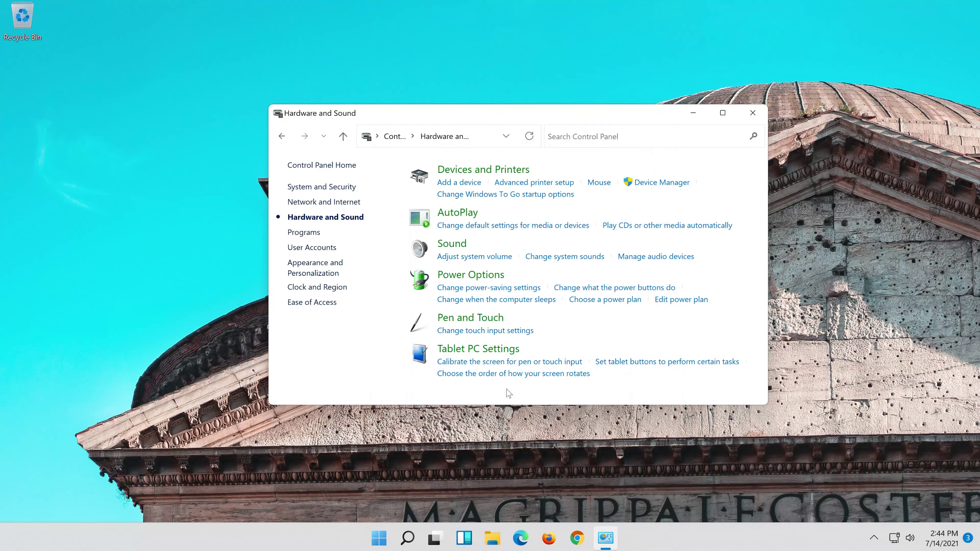